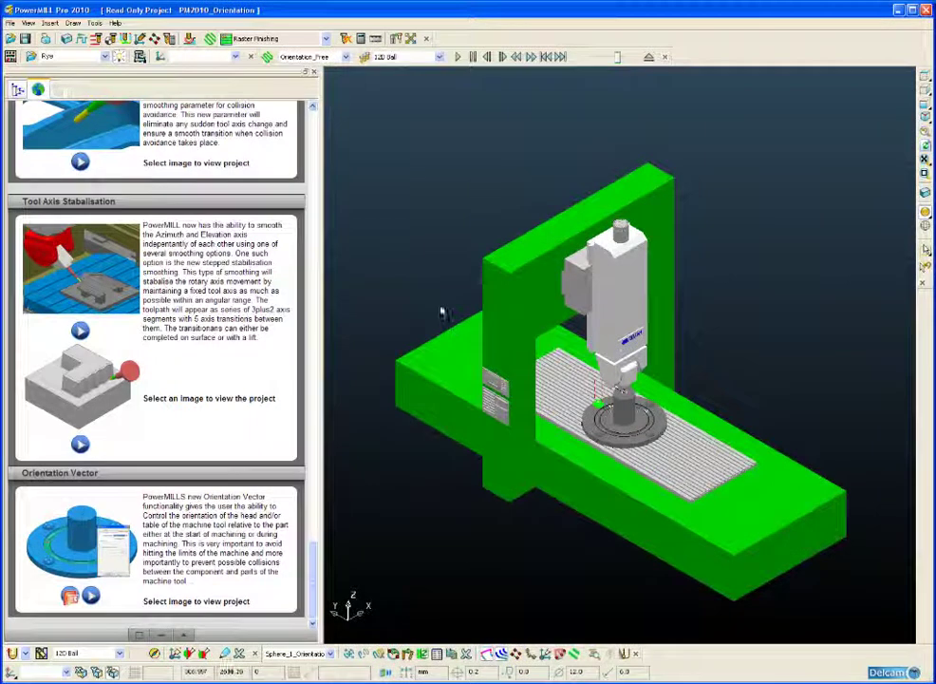
Step: Show the project's toolpath tree and activate the Sphere_1 toolpath
{"action": "left_click", "coordinate": [18, 89]}
{"action": "scroll", "coordinate": [494, 324], "scroll_direction": "up", "scroll_amount": 2}
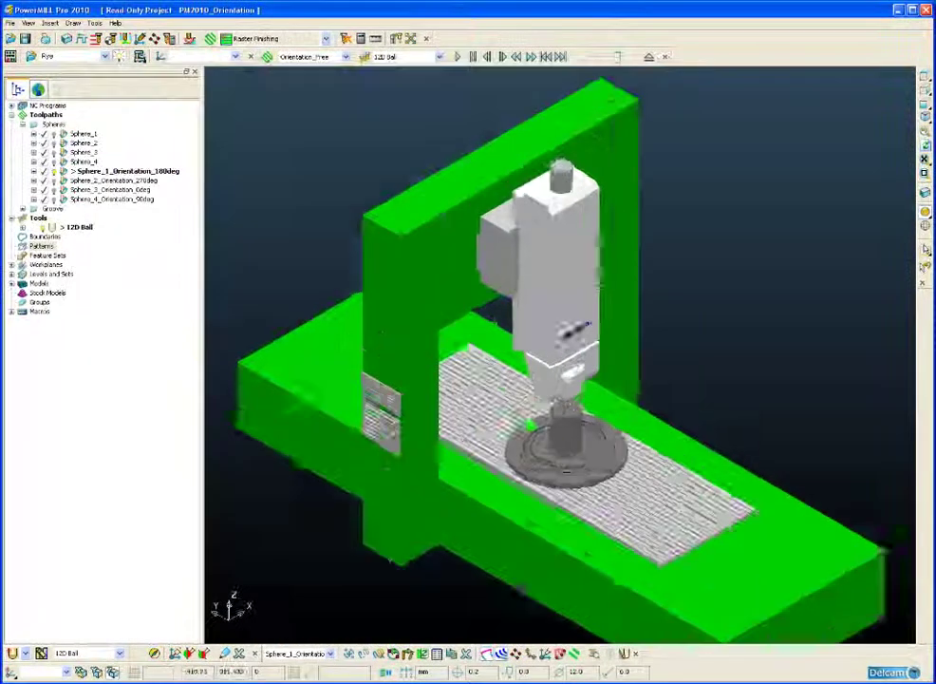
{"action": "scroll", "coordinate": [509, 390], "scroll_direction": "up", "scroll_amount": 5}
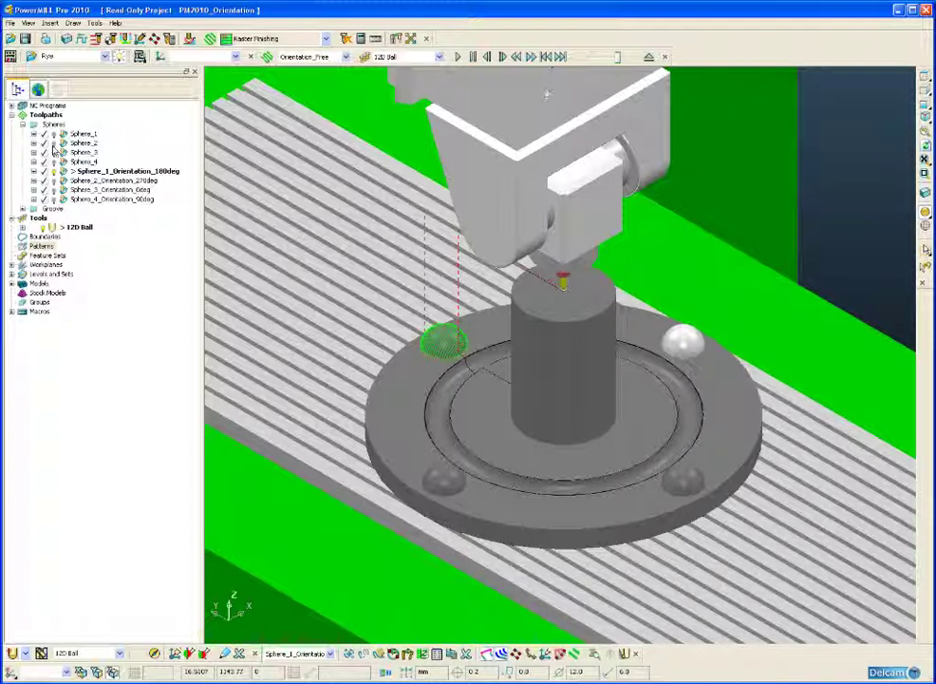
{"action": "double_click", "coordinate": [86, 133]}
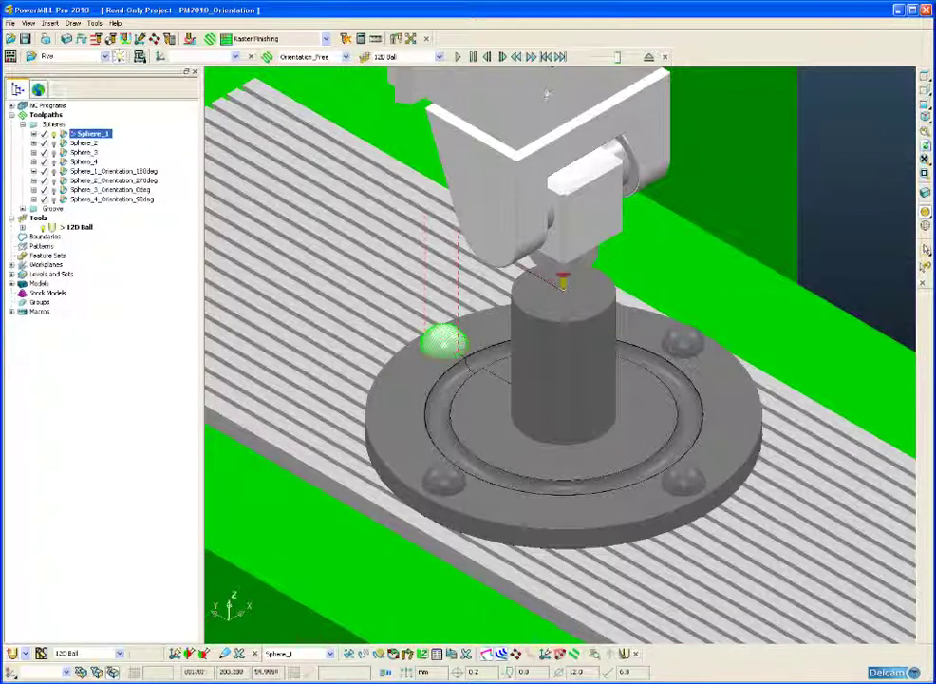
{"action": "middle_click_drag", "start_coordinate": [475, 400], "coordinate": [476, 389], "text": "ctrl"}
{"action": "scroll", "coordinate": [477, 393], "scroll_direction": "up", "scroll_amount": 2}
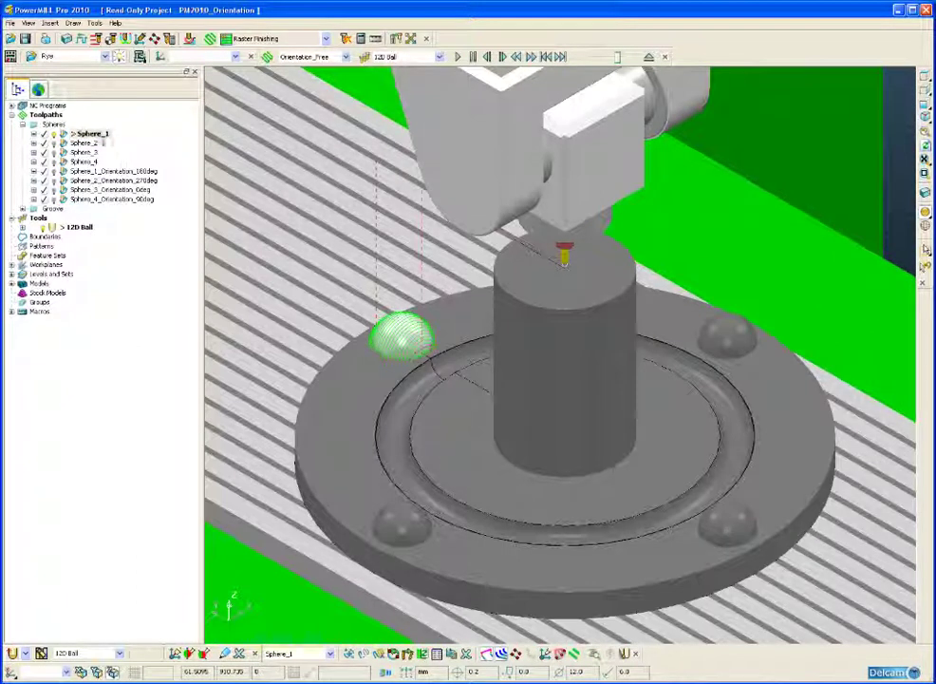
Step: Simulate the Sphere_1 toolpath from its start and pause while the tool is machining the sphere
{"action": "right_click", "coordinate": [99, 136]}
{"action": "left_click", "coordinate": [133, 160]}
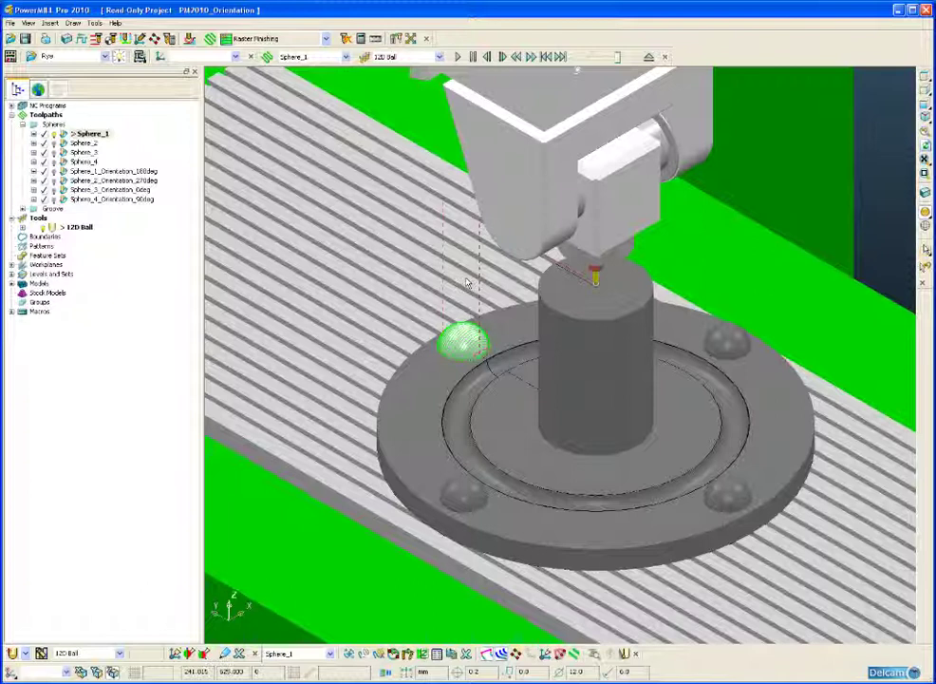
{"action": "left_click", "coordinate": [461, 58]}
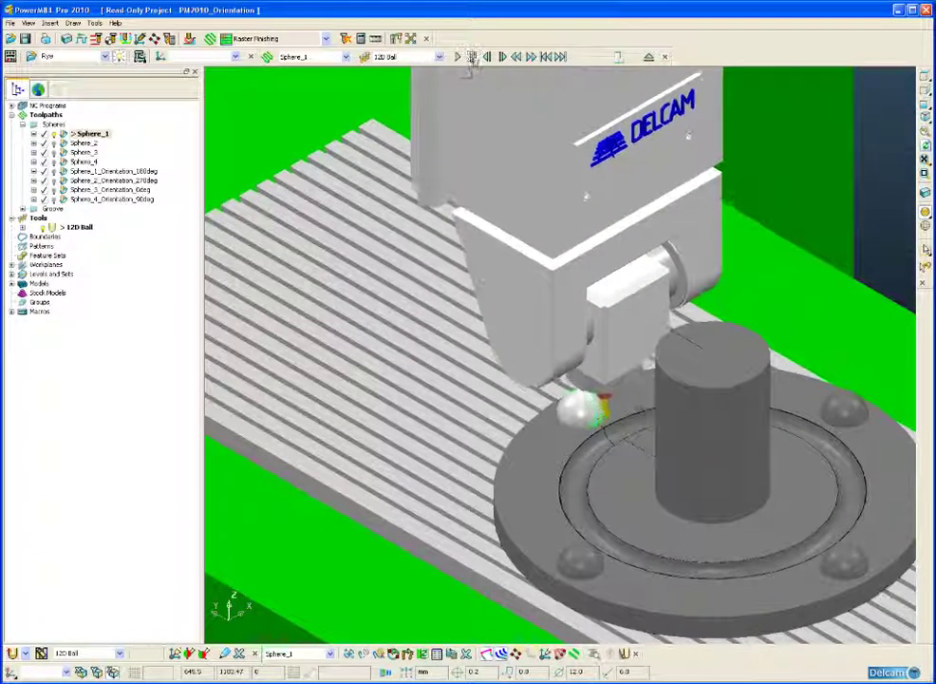
{"action": "left_click", "coordinate": [472, 58]}
Step: Display the machine axis position information beside the model and continue the Sphere_1 simulation, watching the head from several angles
{"action": "left_click", "coordinate": [12, 58]}
{"action": "left_click_drag", "start_coordinate": [234, 161], "coordinate": [319, 361]}
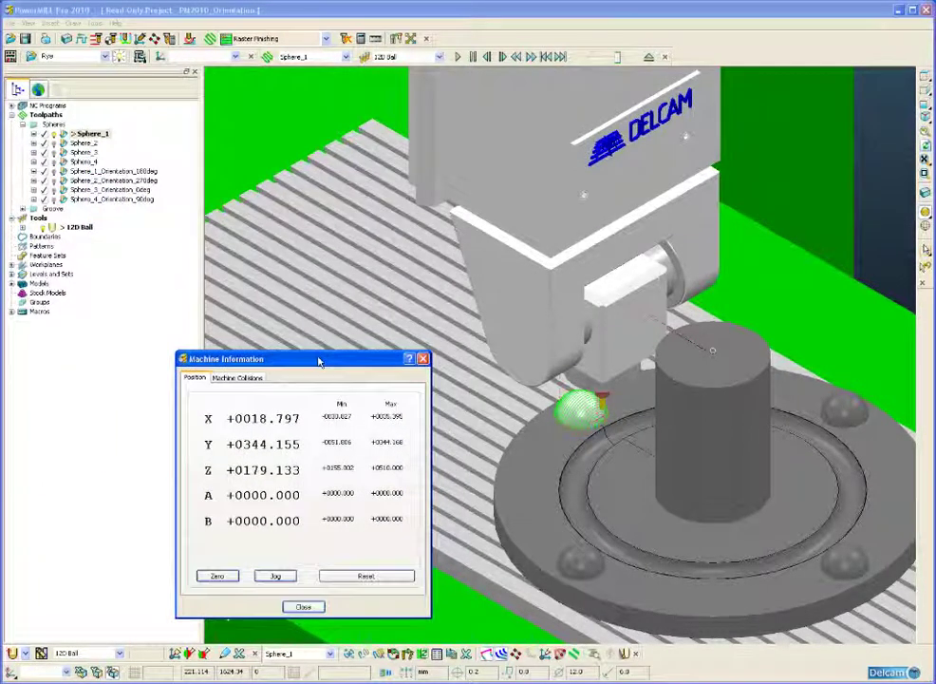
{"action": "left_click", "coordinate": [457, 56]}
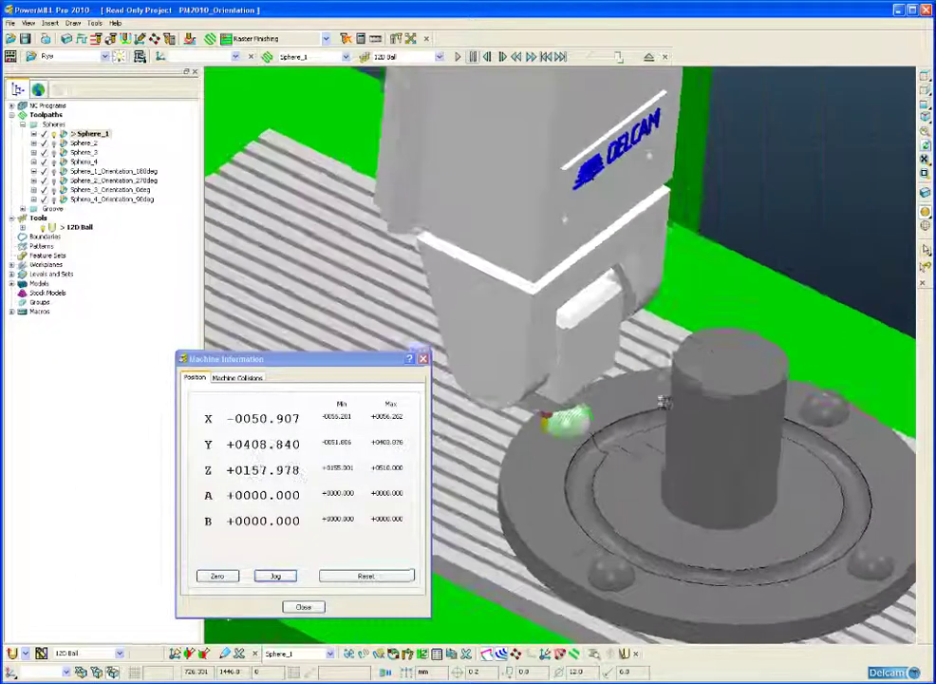
{"action": "middle_click_drag", "start_coordinate": [662, 445], "coordinate": [627, 334]}
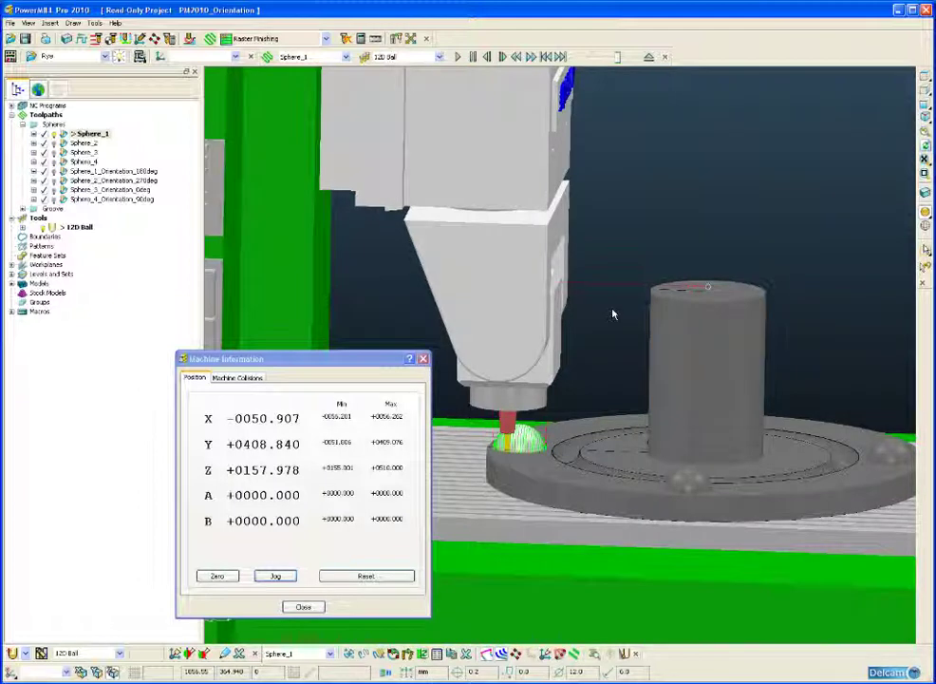
{"action": "middle_click_drag", "start_coordinate": [665, 359], "coordinate": [511, 360]}
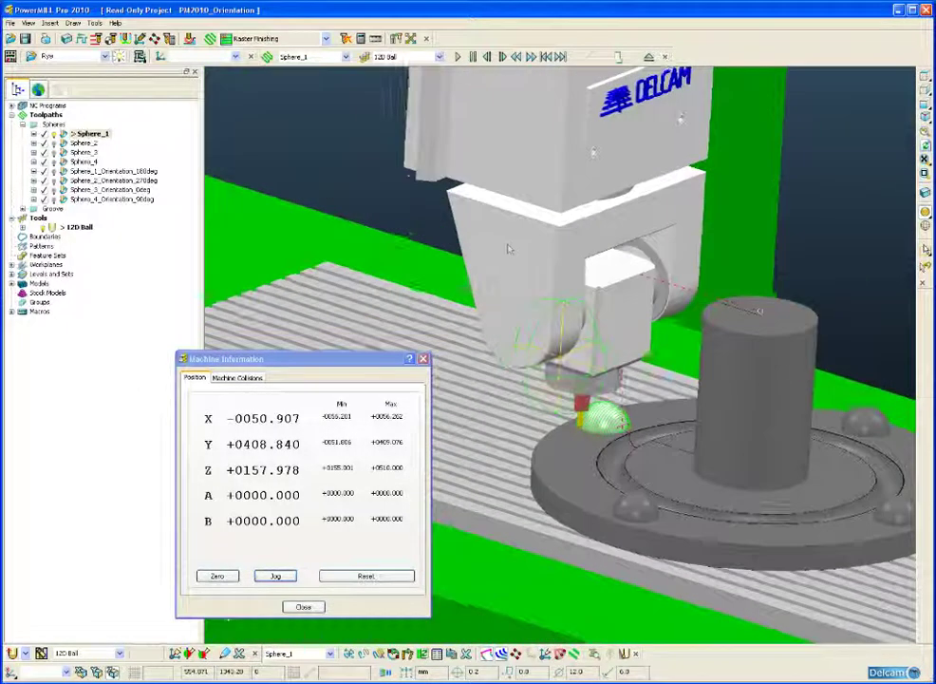
{"action": "left_click", "coordinate": [459, 58]}
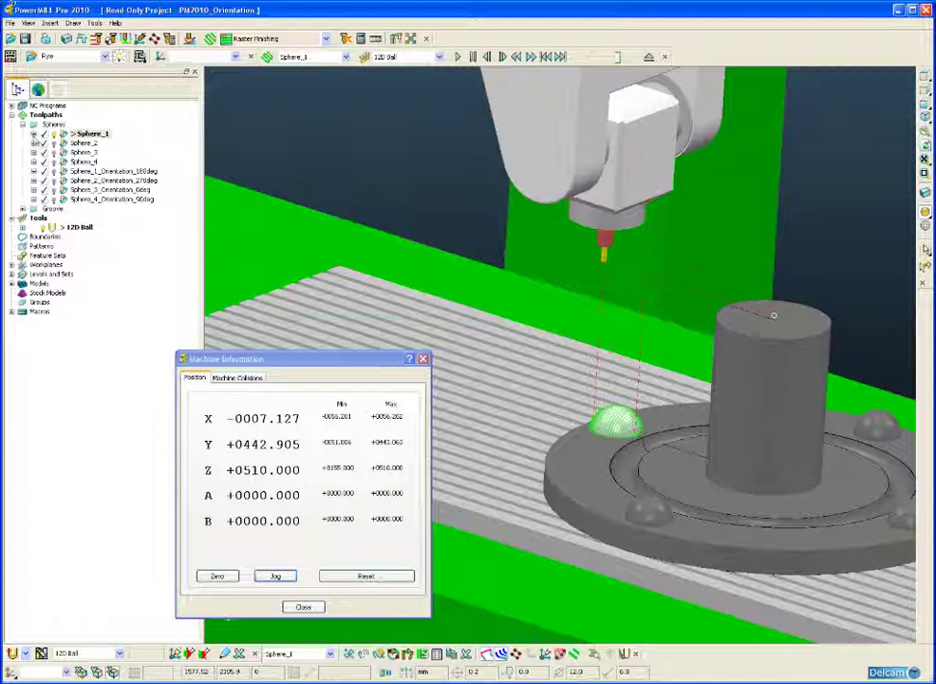
Step: Activate the Sphere_2 toolpath and play its machine simulation from the start with its sphere in close view
{"action": "left_click", "coordinate": [63, 142]}
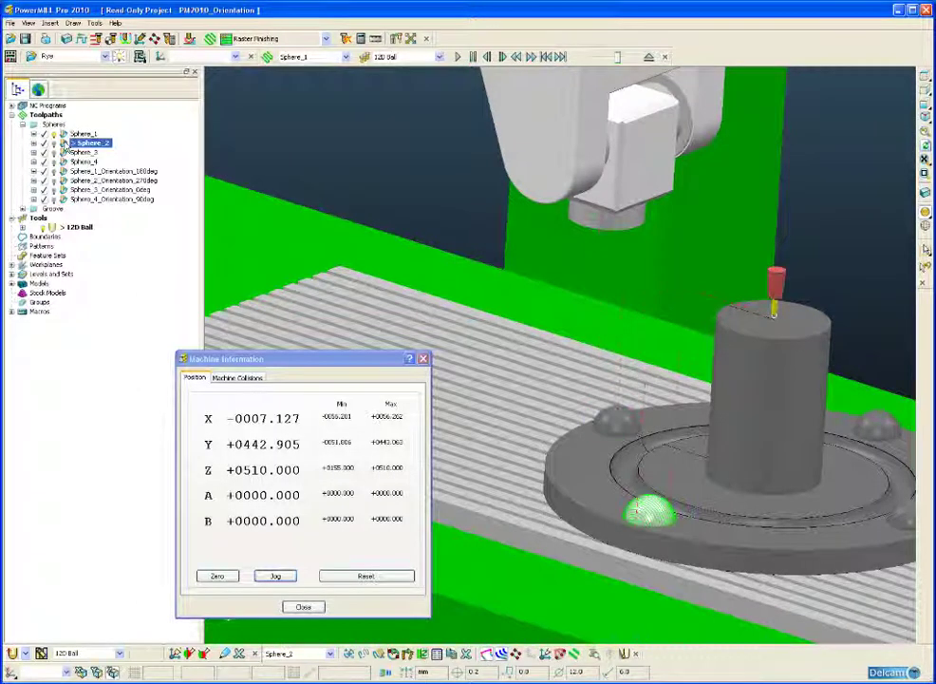
{"action": "right_click", "coordinate": [100, 143]}
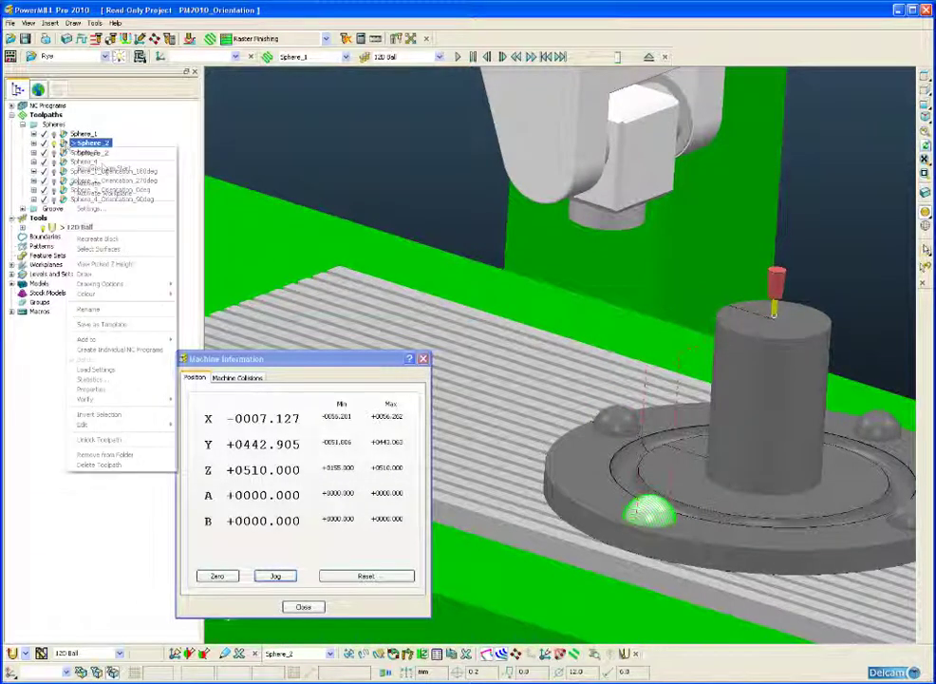
{"action": "left_click", "coordinate": [157, 168]}
{"action": "middle_click_drag", "start_coordinate": [545, 349], "coordinate": [532, 319], "text": "shift"}
{"action": "scroll", "coordinate": [587, 312], "scroll_direction": "down", "scroll_amount": 1}
{"action": "middle_click_drag", "start_coordinate": [523, 432], "coordinate": [556, 283]}
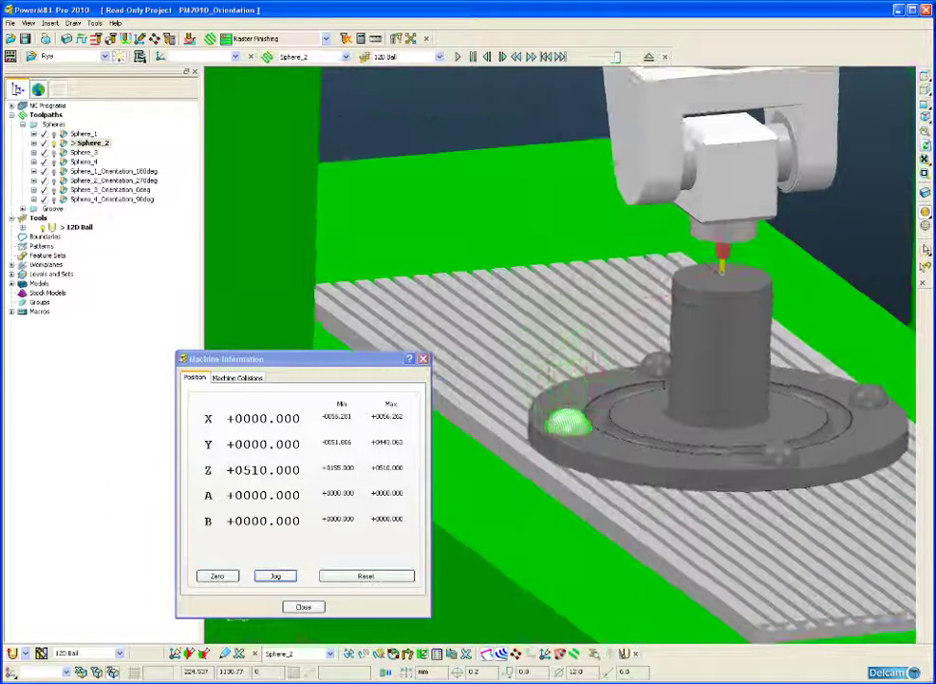
{"action": "scroll", "coordinate": [606, 380], "scroll_direction": "up", "scroll_amount": 3}
{"action": "middle_click_drag", "start_coordinate": [591, 380], "coordinate": [612, 375]}
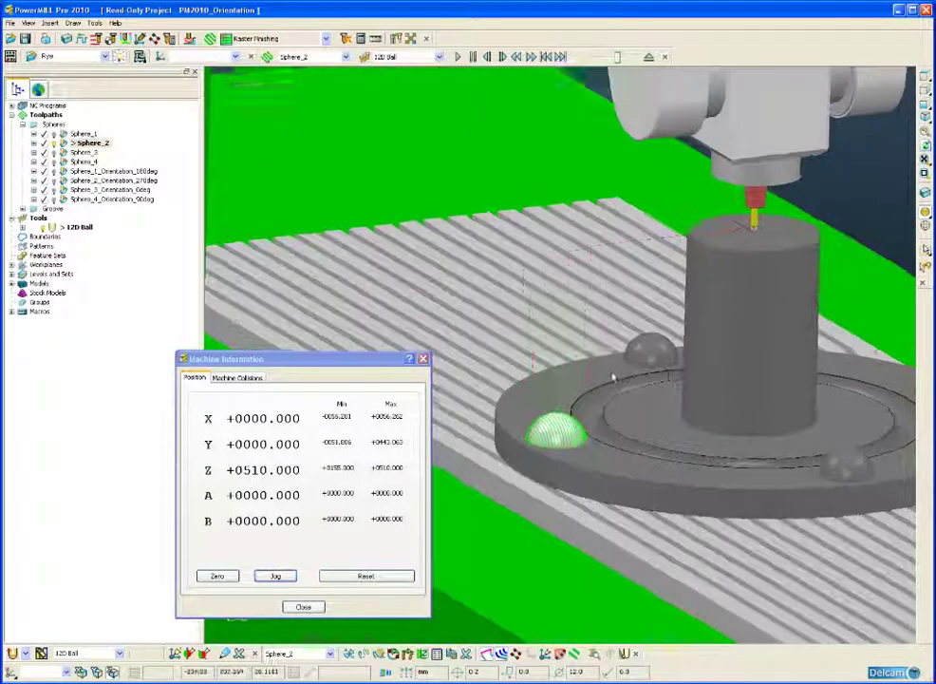
{"action": "left_click", "coordinate": [457, 57]}
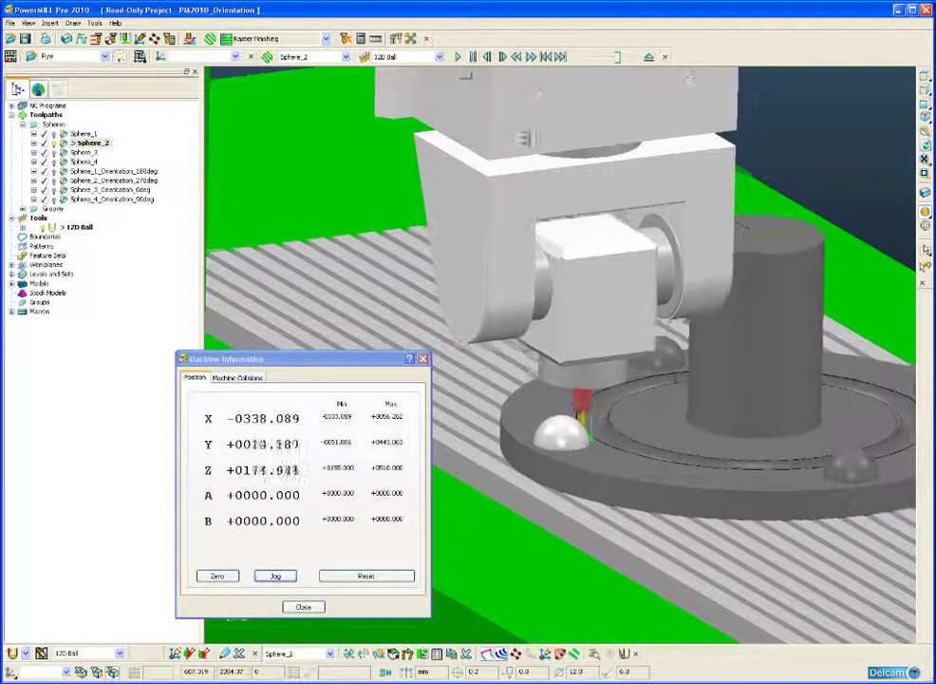
Step: Examine the clearance between the machine head and the central cylinder, and show the list of machine collisions
{"action": "middle_click_drag", "start_coordinate": [680, 335], "coordinate": [560, 327]}
{"action": "middle_click_drag", "start_coordinate": [715, 370], "coordinate": [673, 304], "text": "shift"}
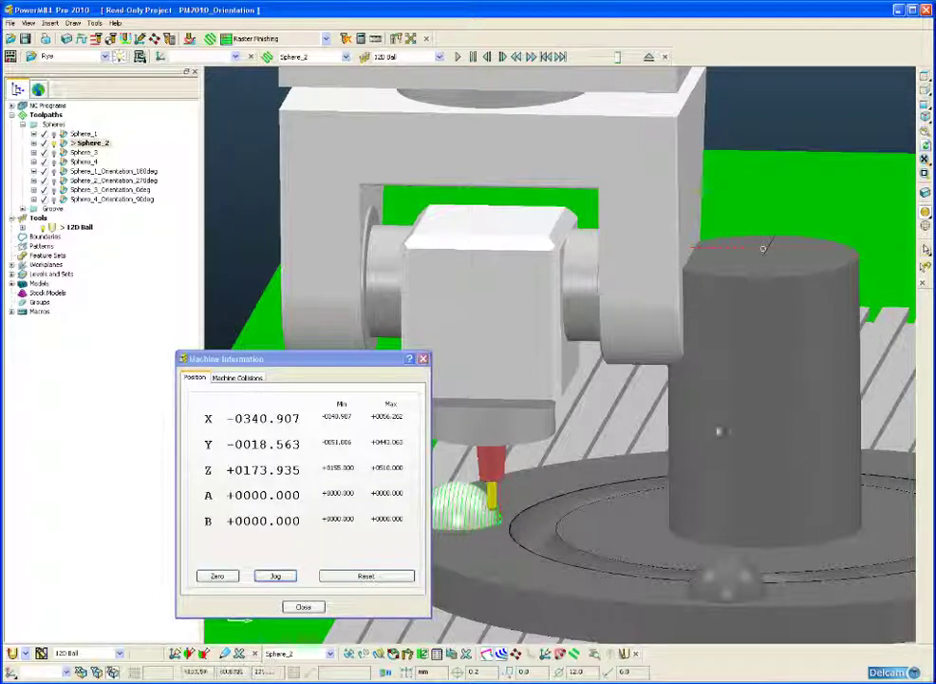
{"action": "middle_click_drag", "start_coordinate": [718, 430], "coordinate": [710, 434]}
{"action": "scroll", "coordinate": [647, 379], "scroll_direction": "down", "scroll_amount": 3}
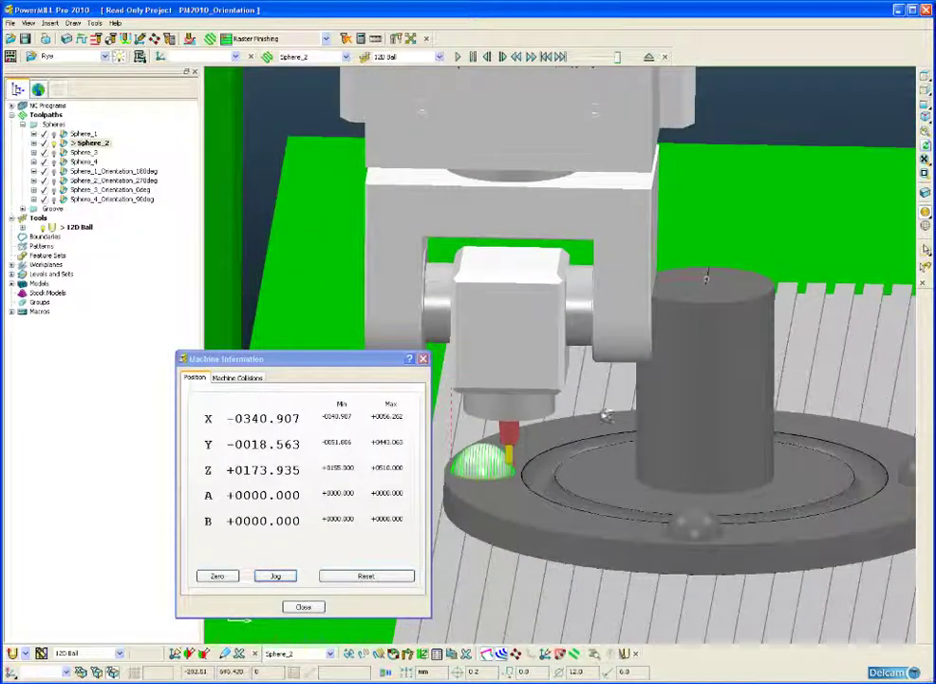
{"action": "mouse_move", "coordinate": [606, 414]}
{"action": "middle_mouse_down", "text": "shift"}
{"action": "mouse_move", "coordinate": [705, 381]}
{"action": "mouse_move", "coordinate": [615, 411]}
{"action": "middle_mouse_up", "text": "shift"}
{"action": "scroll", "coordinate": [704, 381], "scroll_direction": "down", "scroll_amount": 2}
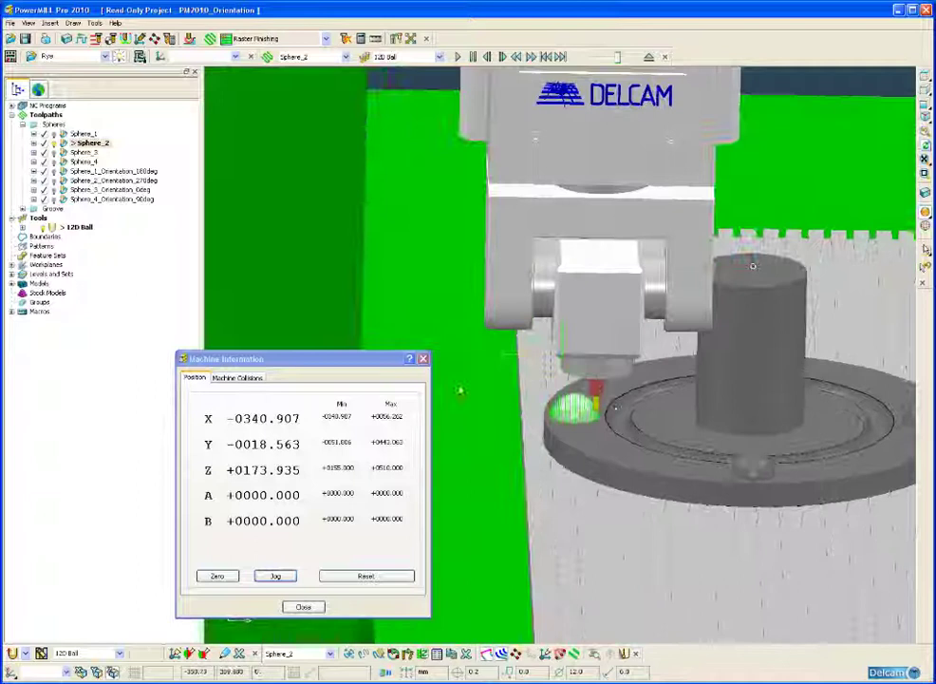
{"action": "left_click", "coordinate": [242, 379]}
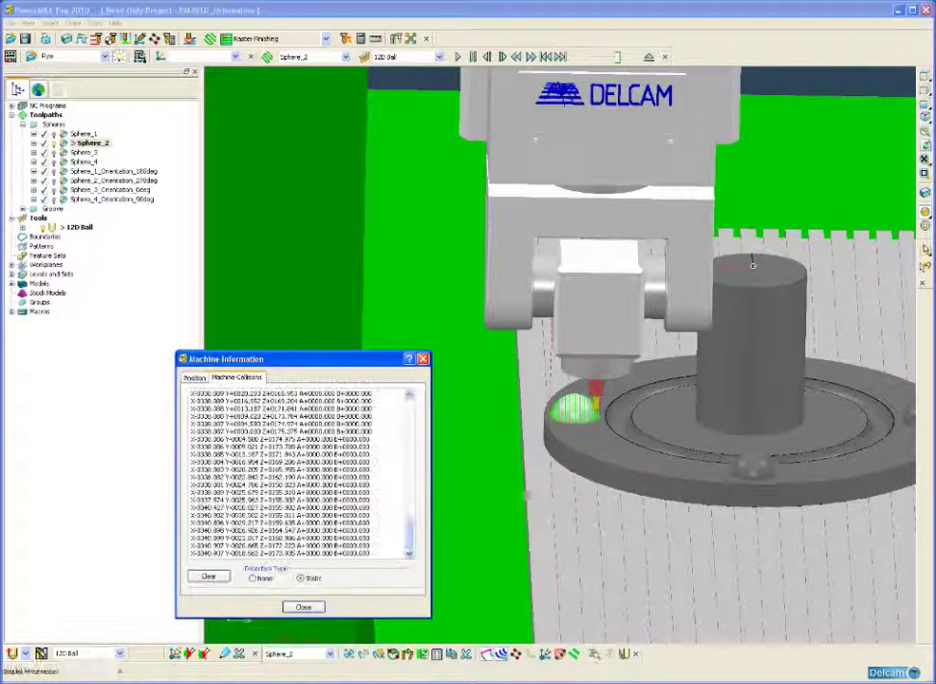
Step: Continue the Sphere_2 simulation, check the head against the cylinder, and close the machine information
{"action": "left_click", "coordinate": [458, 56]}
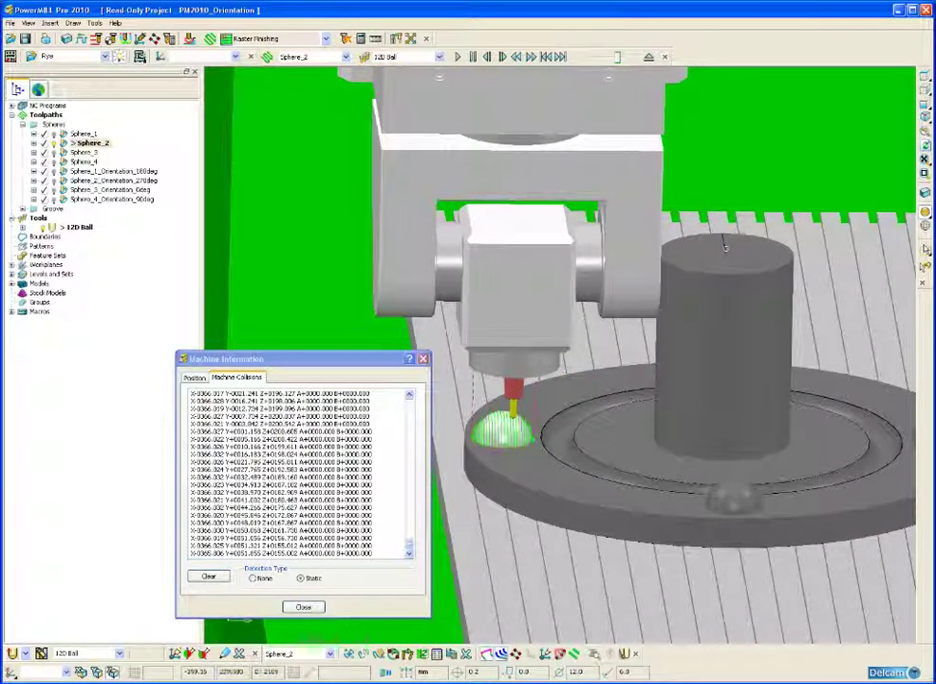
{"action": "middle_click_drag", "start_coordinate": [537, 432], "coordinate": [550, 461]}
{"action": "scroll", "coordinate": [551, 460], "scroll_direction": "down", "scroll_amount": 3}
{"action": "scroll", "coordinate": [551, 461], "scroll_direction": "up", "scroll_amount": 5}
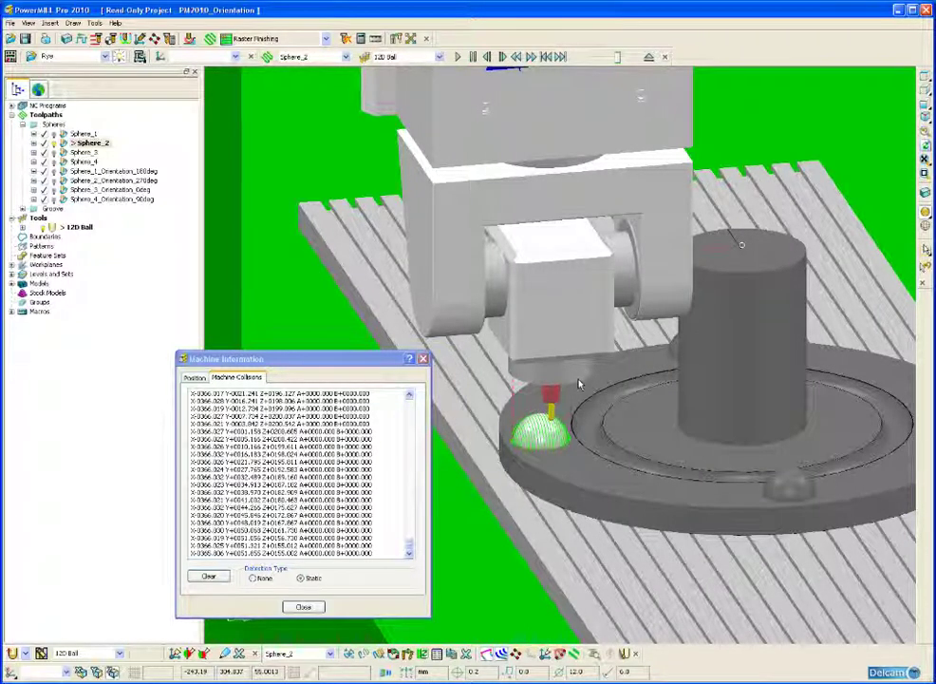
{"action": "left_click", "coordinate": [423, 359]}
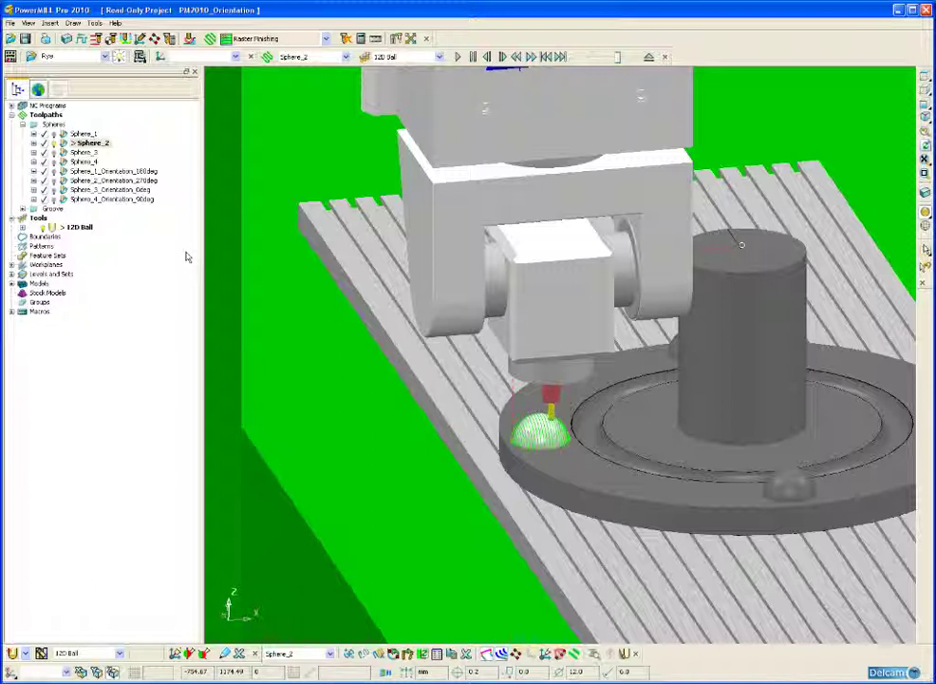
Step: Activate the Sphere_2_Orientation_270deg toolpath and open its settings
{"action": "double_click", "coordinate": [66, 180]}
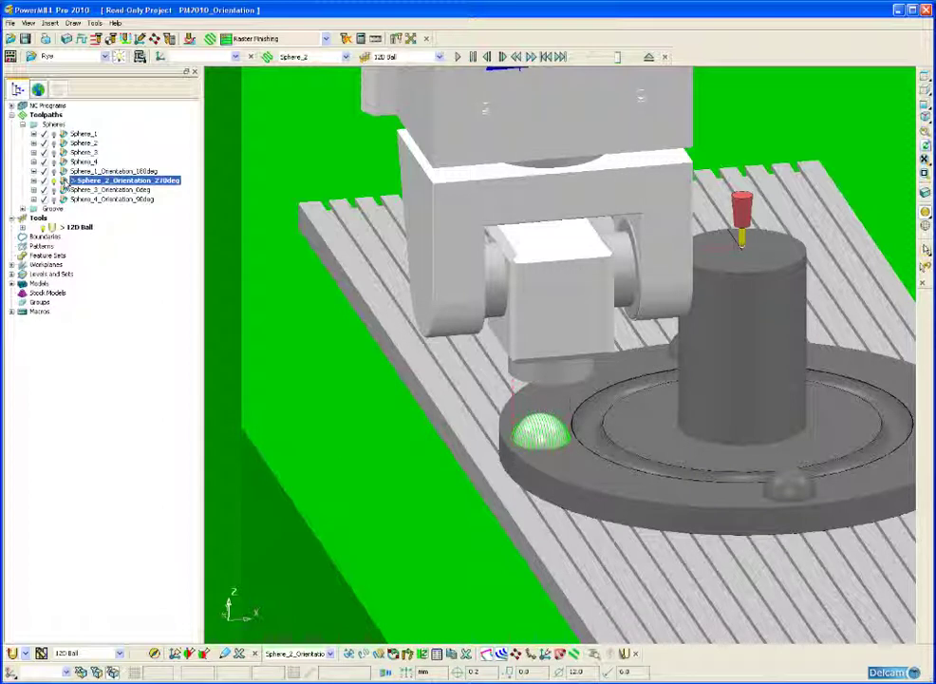
{"action": "right_click", "coordinate": [65, 183]}
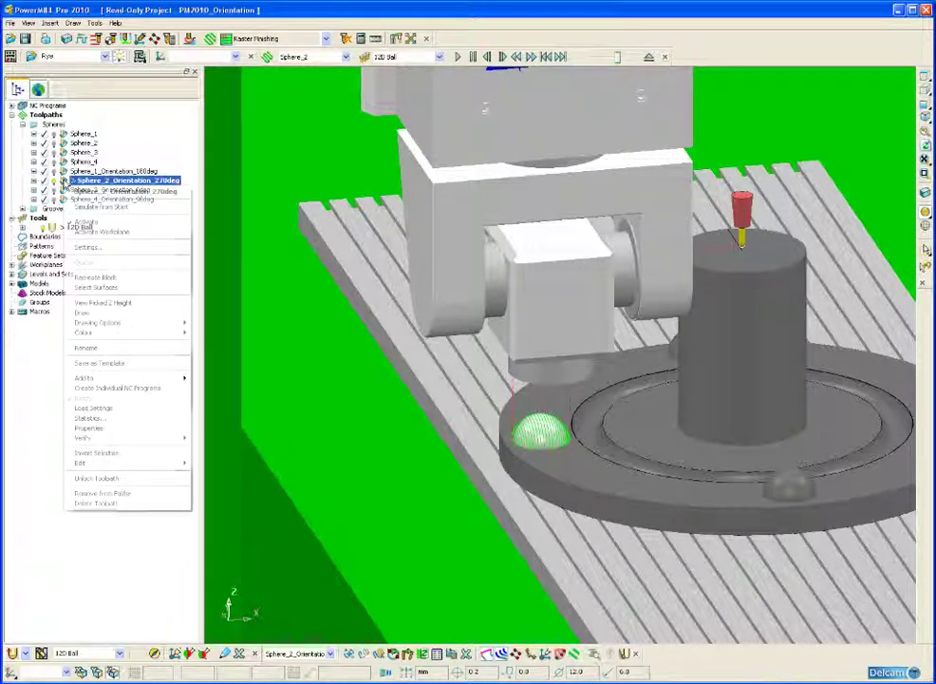
{"action": "left_click", "coordinate": [86, 247]}
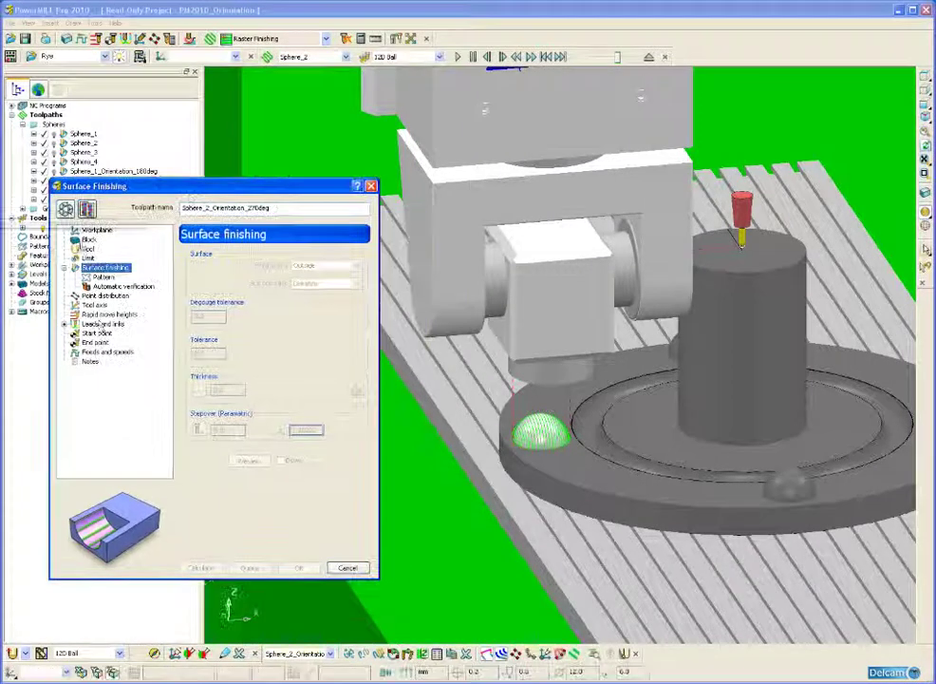
Step: Review the orientation vector type, azimuth and elevation in the toolpath's tool axis definition, and accept them as they are
{"action": "left_click", "coordinate": [93, 305]}
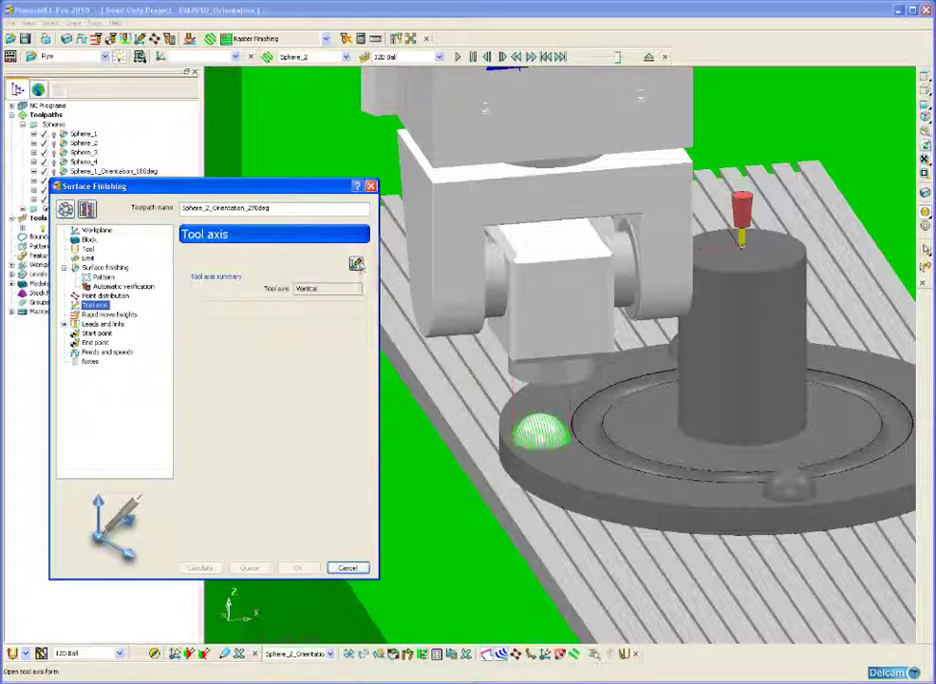
{"action": "left_click", "coordinate": [356, 263]}
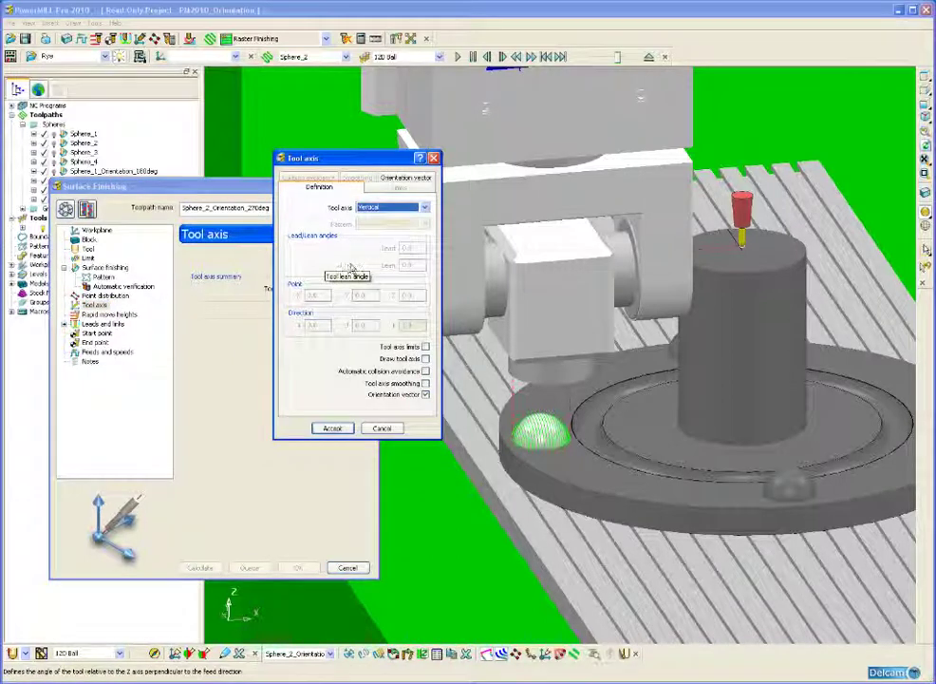
{"action": "left_click", "coordinate": [405, 178]}
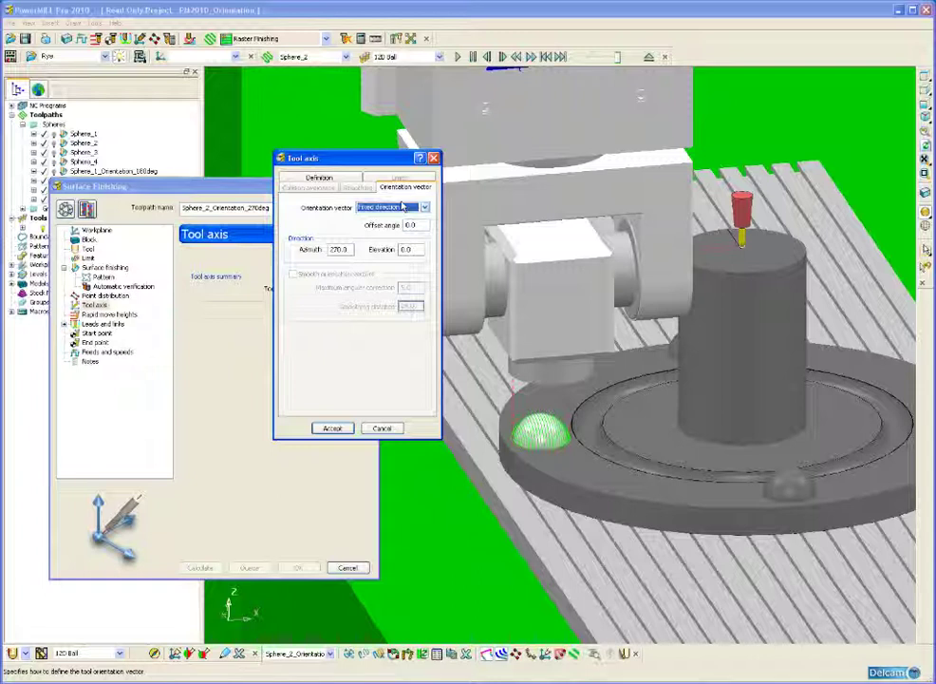
{"action": "left_click", "coordinate": [332, 429]}
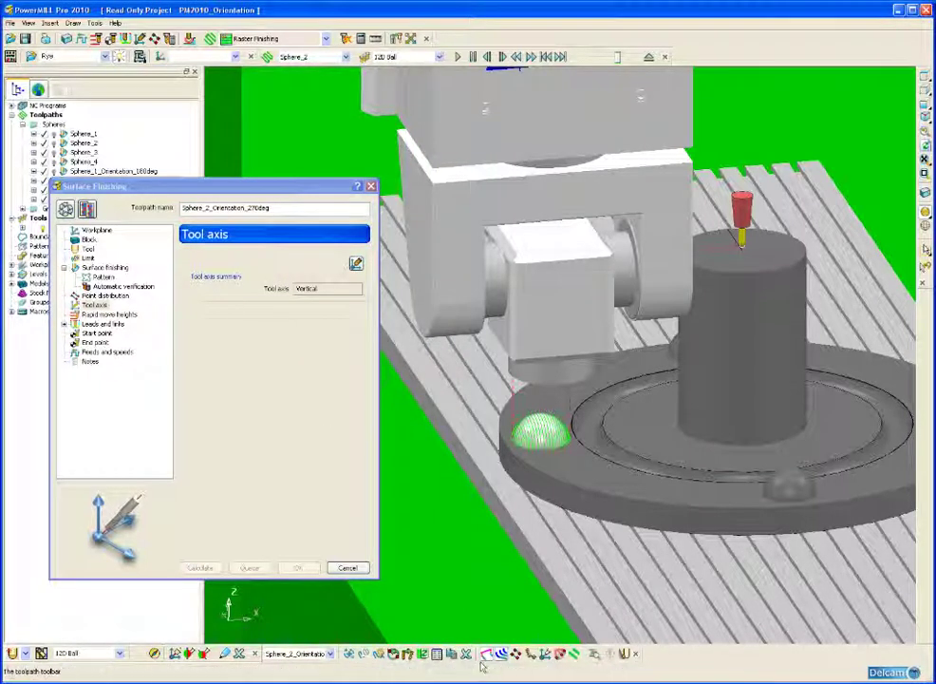
Step: Draw the toolpath's orientation vectors, examine their direction around the sphere, and close the toolpath settings
{"action": "left_click", "coordinate": [531, 655]}
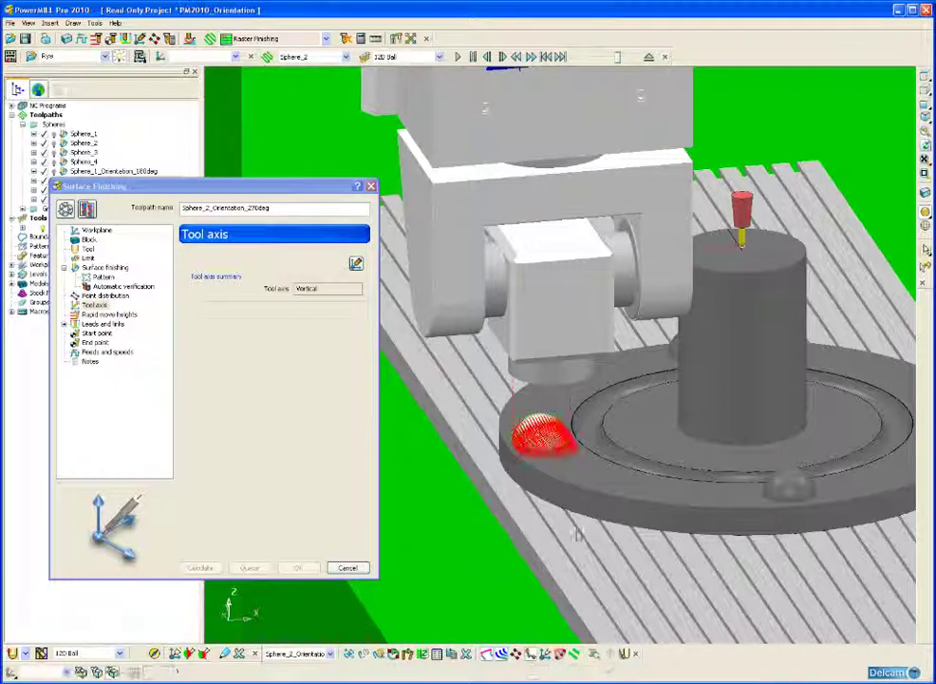
{"action": "mouse_move", "coordinate": [579, 442]}
{"action": "middle_mouse_down"}
{"action": "mouse_move", "coordinate": [604, 495]}
{"action": "mouse_move", "coordinate": [591, 479]}
{"action": "mouse_move", "coordinate": [620, 389]}
{"action": "mouse_move", "coordinate": [609, 437]}
{"action": "mouse_move", "coordinate": [445, 344]}
{"action": "middle_mouse_up"}
{"action": "scroll", "coordinate": [589, 481], "scroll_direction": "up", "scroll_amount": 3}
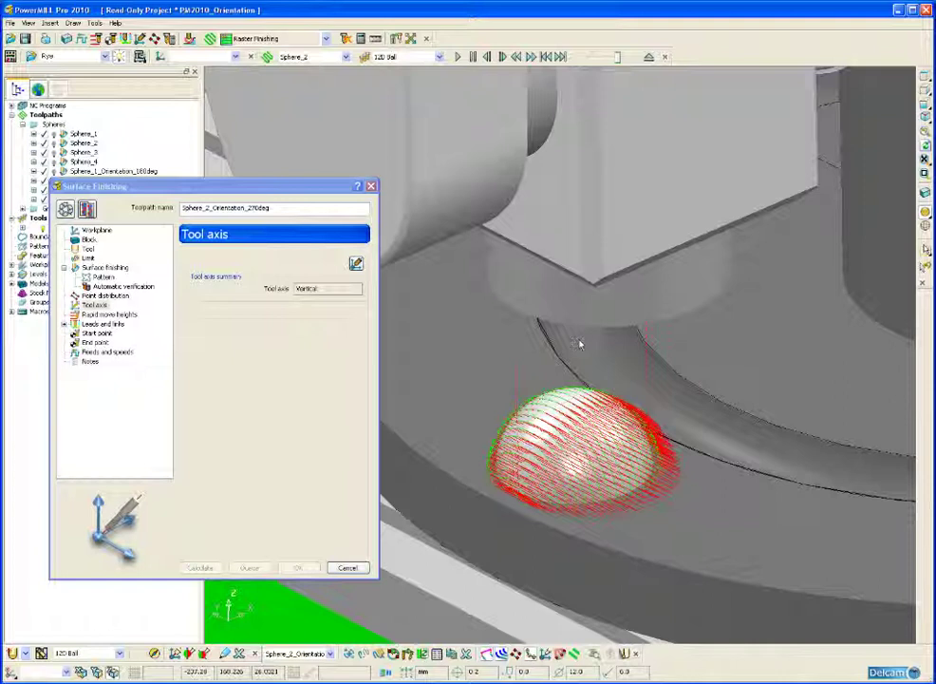
{"action": "scroll", "coordinate": [579, 344], "scroll_direction": "down", "scroll_amount": 5}
{"action": "middle_click_drag", "start_coordinate": [693, 446], "coordinate": [444, 416]}
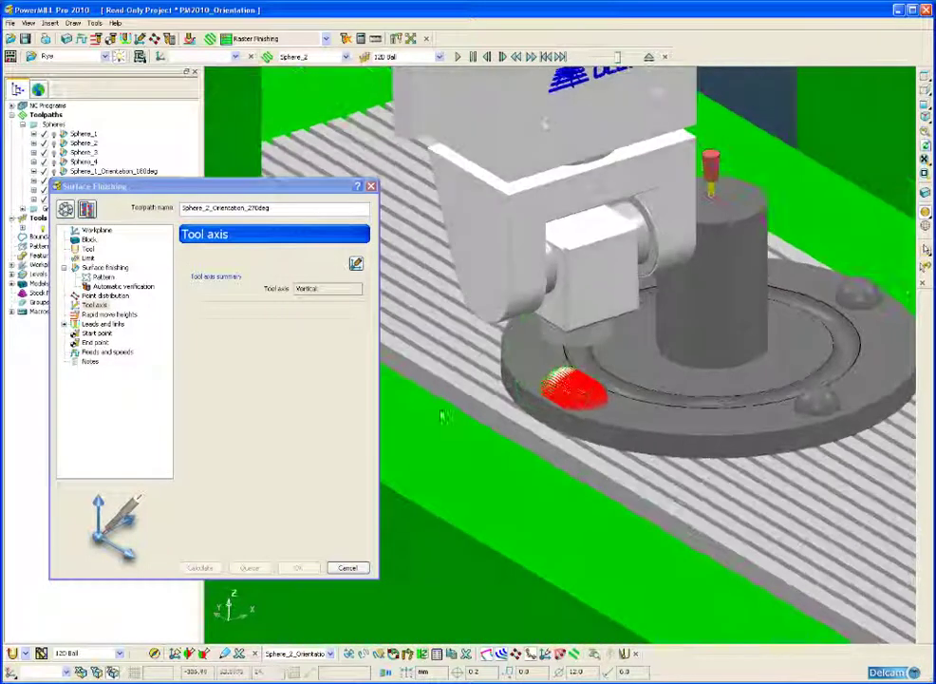
{"action": "left_click", "coordinate": [355, 567]}
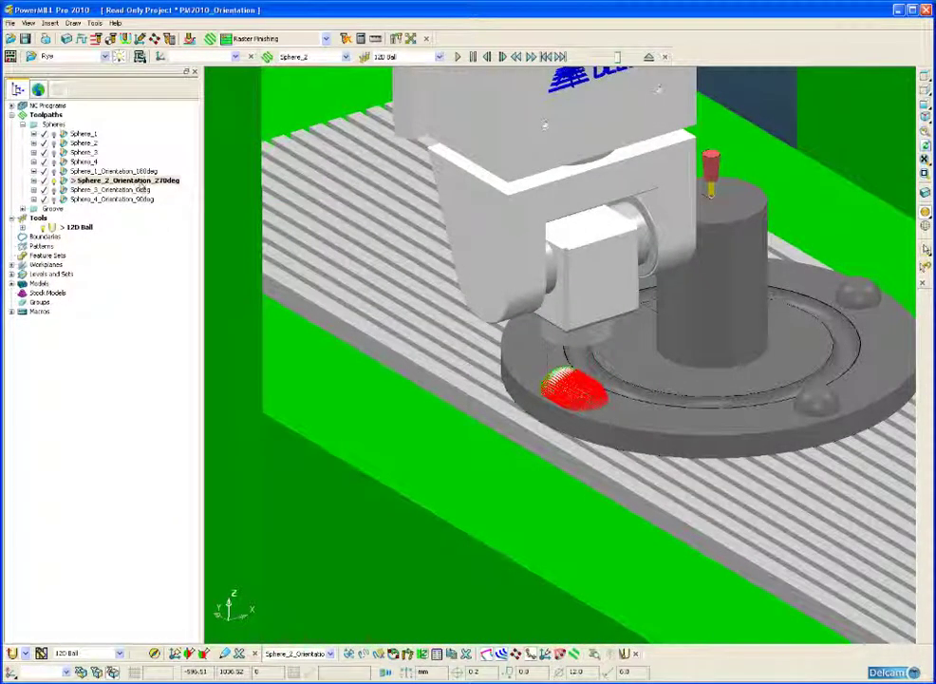
Step: Simulate the Sphere_2_Orientation_270deg toolpath from its start and watch the head's clearance from the central cylinder
{"action": "right_click", "coordinate": [140, 185]}
{"action": "left_click", "coordinate": [162, 208]}
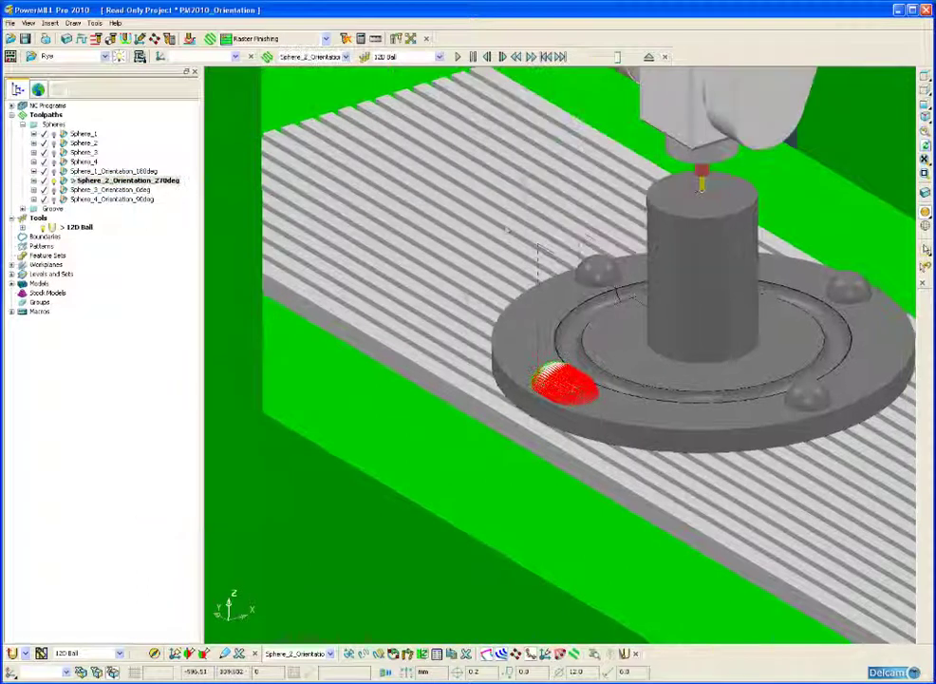
{"action": "middle_click_drag", "start_coordinate": [566, 209], "coordinate": [509, 294], "text": "shift"}
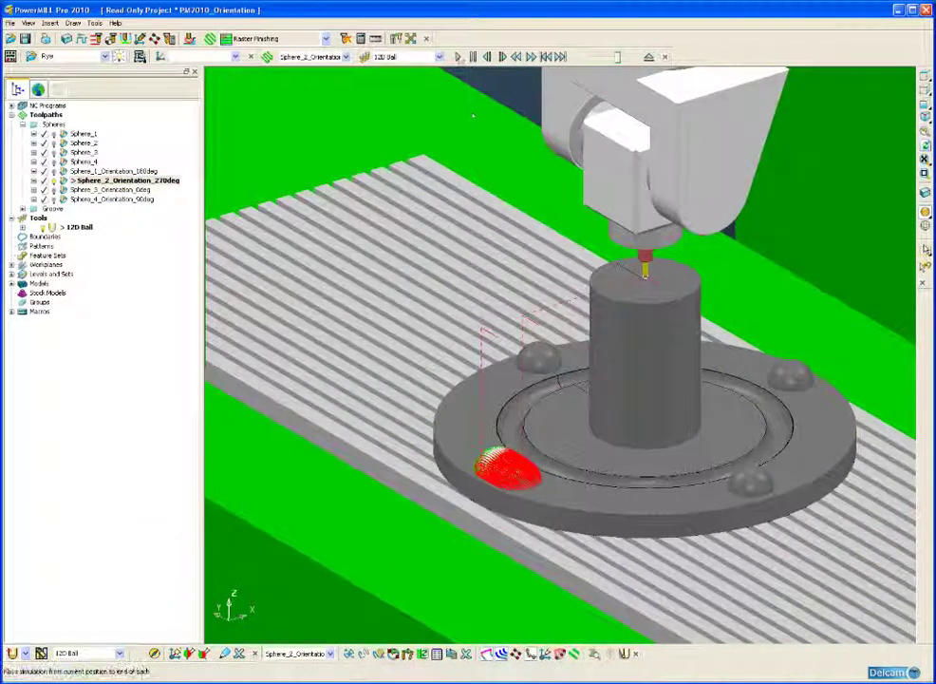
{"action": "left_click", "coordinate": [458, 57]}
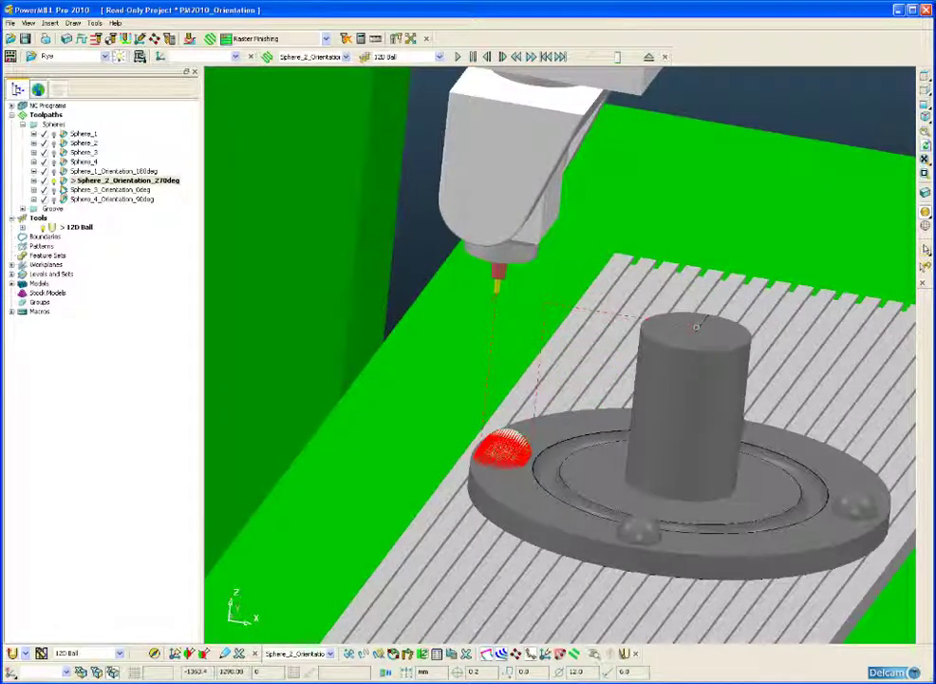
Step: Activate the Sphere_3_Orientation_0deg toolpath and draw its orientation vectors to examine their direction around the sphere
{"action": "double_click", "coordinate": [64, 190]}
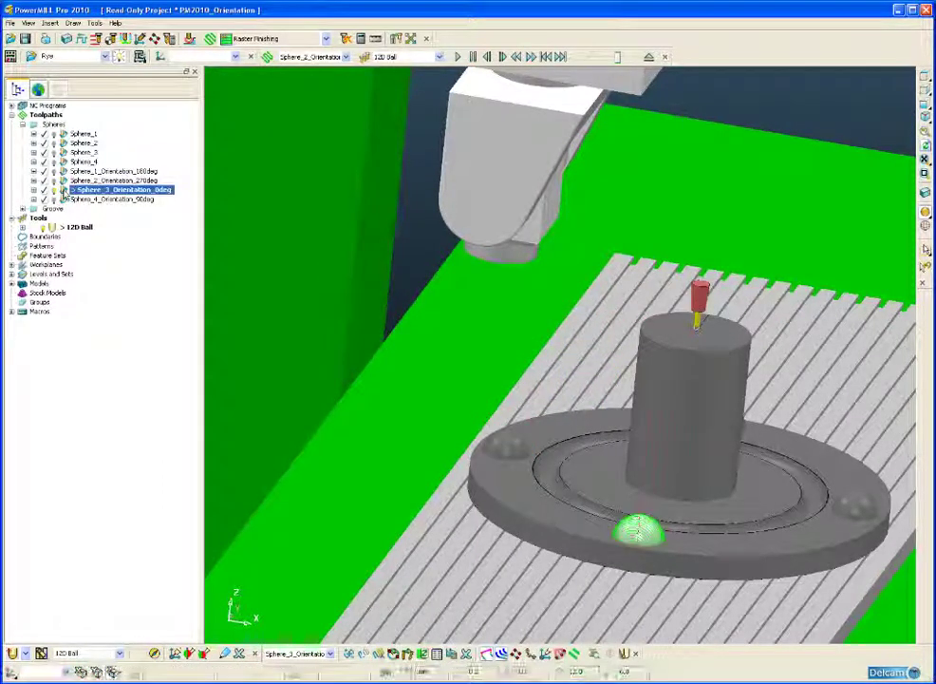
{"action": "left_click", "coordinate": [531, 654]}
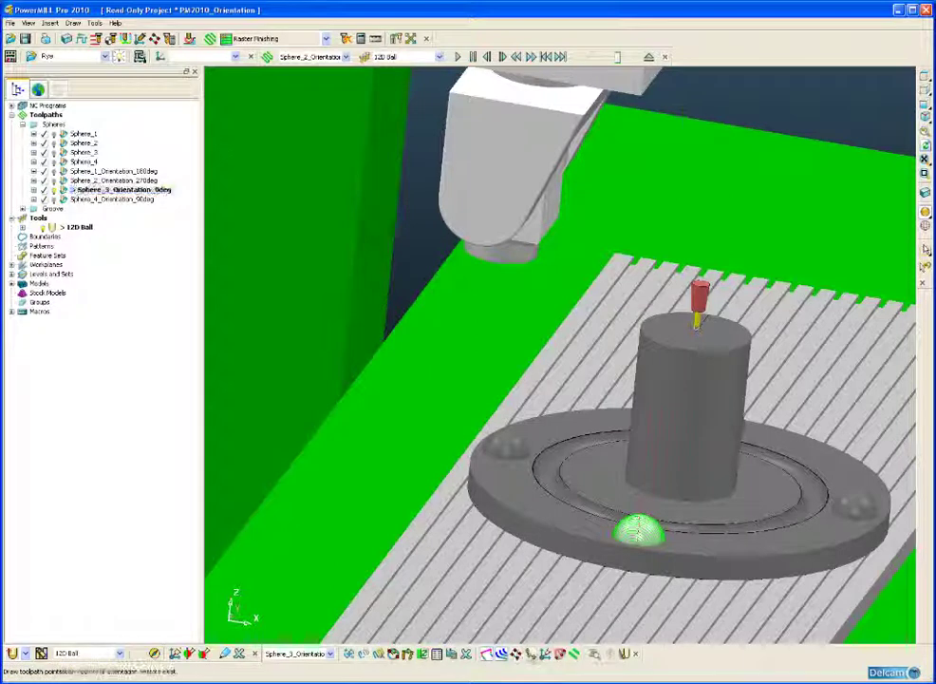
{"action": "middle_click_drag", "start_coordinate": [642, 564], "coordinate": [628, 426], "text": "shift"}
{"action": "scroll", "coordinate": [601, 455], "scroll_direction": "up", "scroll_amount": 8}
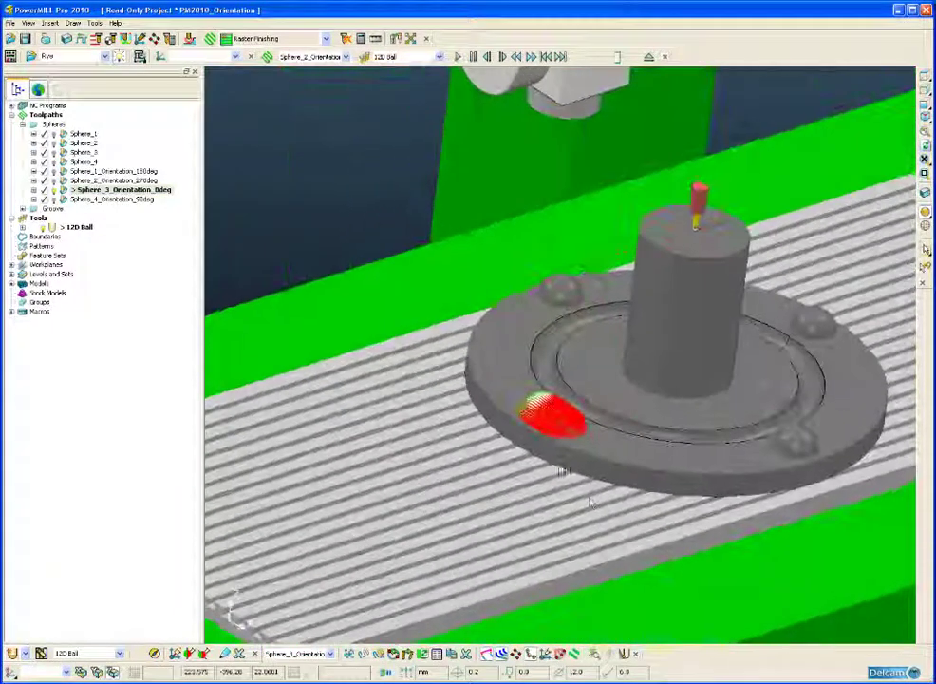
{"action": "scroll", "coordinate": [601, 455], "scroll_direction": "down", "scroll_amount": 8}
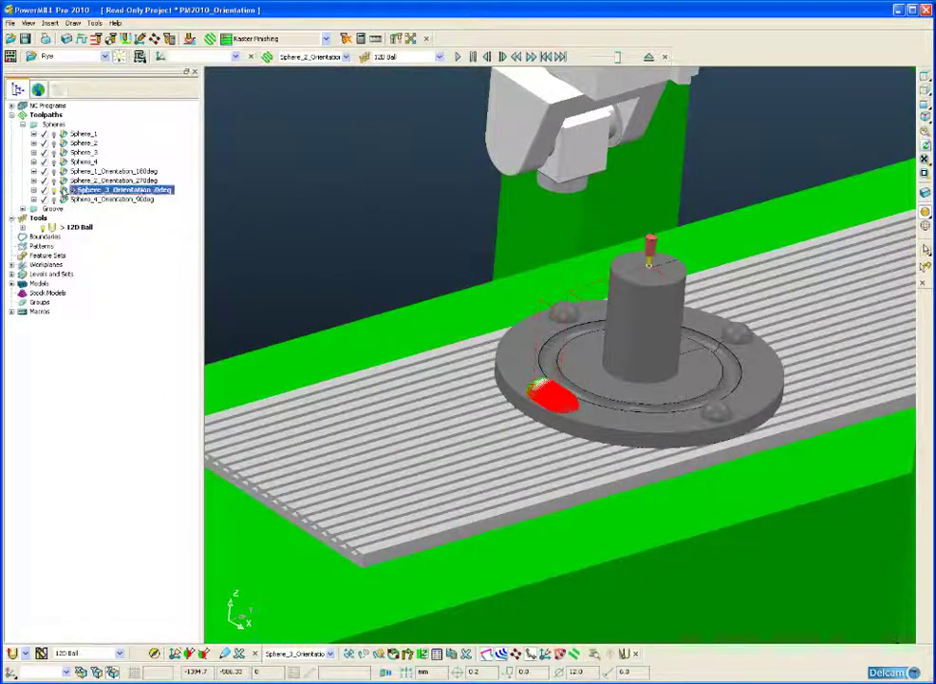
Step: Simulate Sphere_3_Orientation_0deg from its start, hide its orientation vectors and skip to the end of the path
{"action": "right_click", "coordinate": [67, 191]}
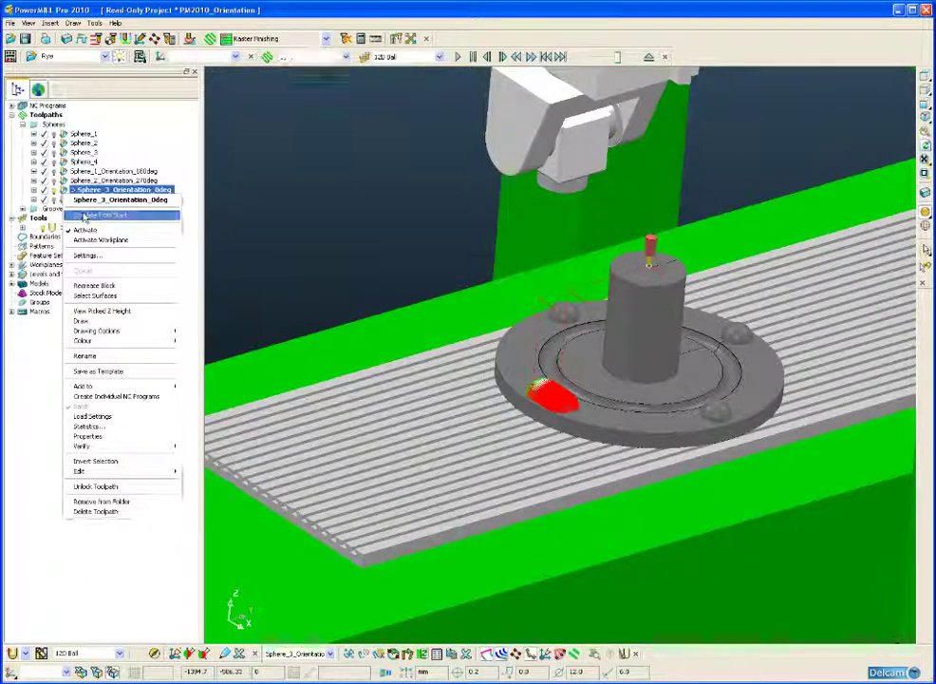
{"action": "left_click", "coordinate": [93, 215]}
{"action": "left_click", "coordinate": [462, 57]}
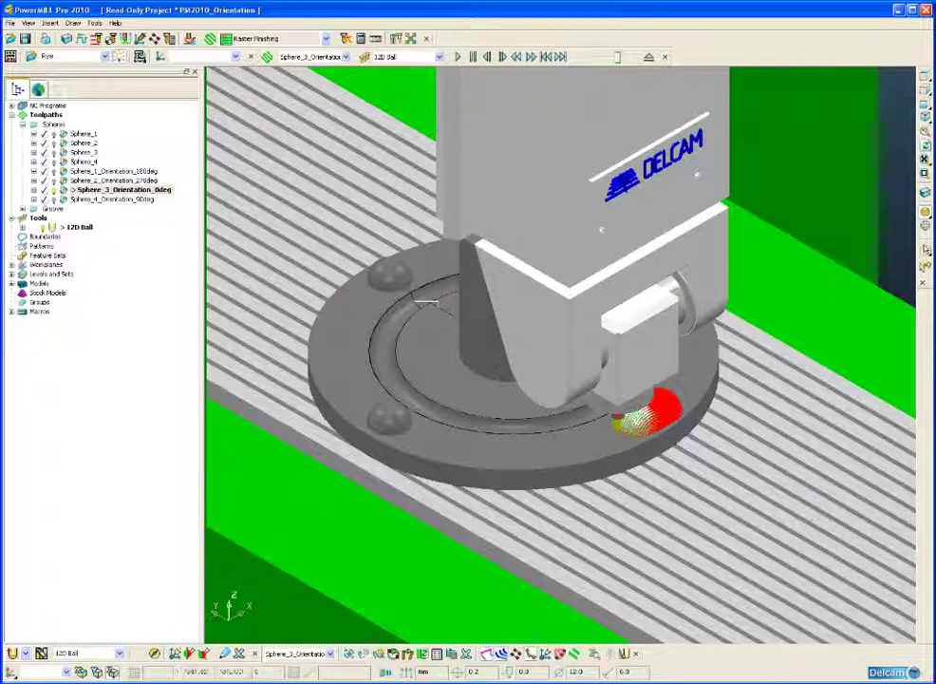
{"action": "left_click", "coordinate": [531, 654]}
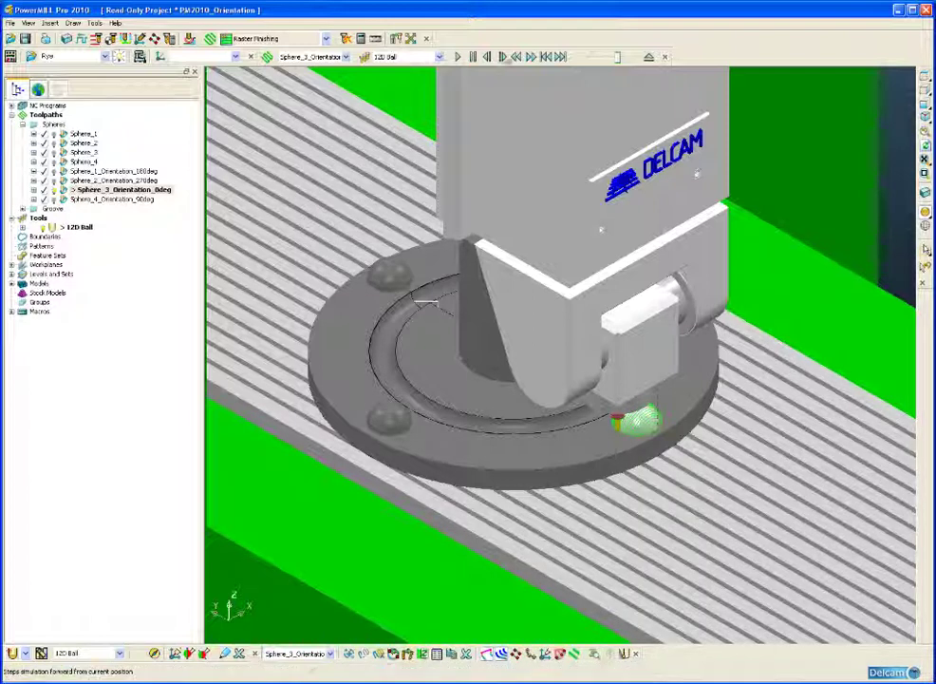
{"action": "left_click", "coordinate": [557, 59]}
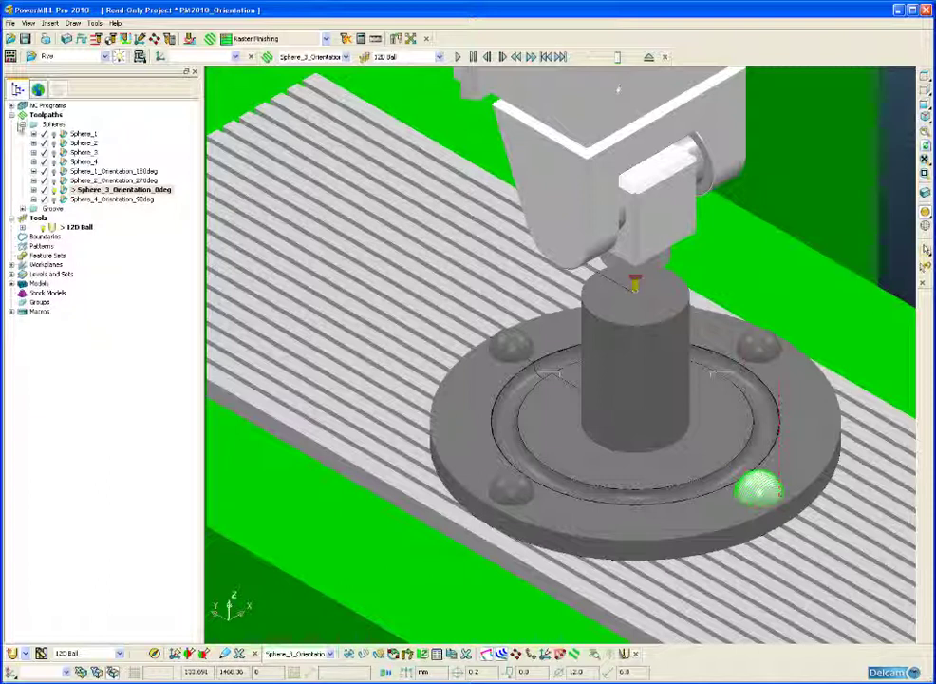
Step: Expand the Groove toolpath folder and activate the Orientation_Free toolpath to inspect its passes around the groove
{"action": "left_click", "coordinate": [13, 115]}
{"action": "left_click", "coordinate": [14, 116]}
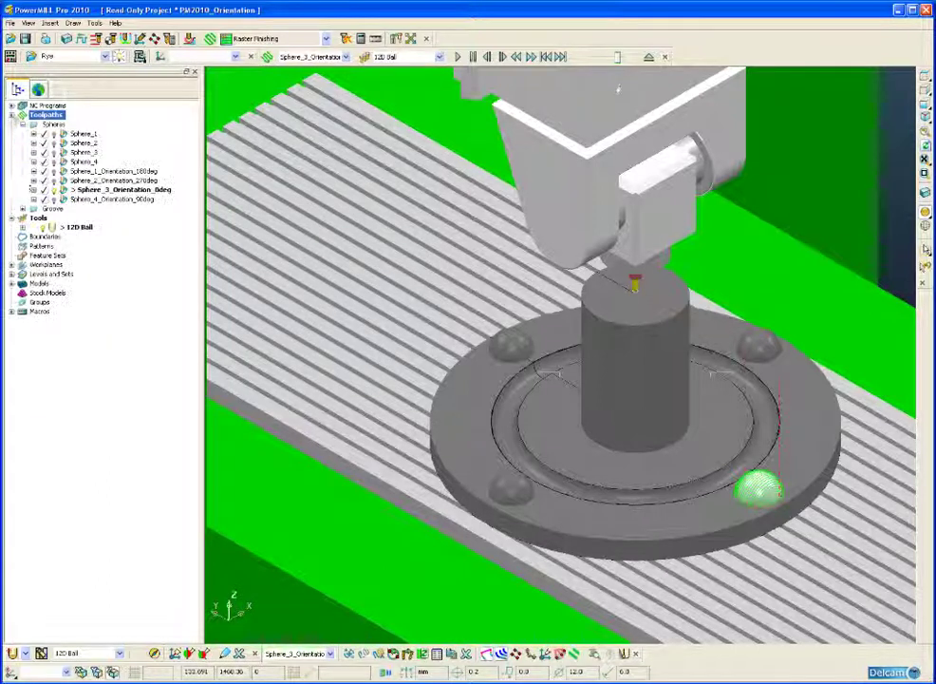
{"action": "left_click", "coordinate": [23, 208]}
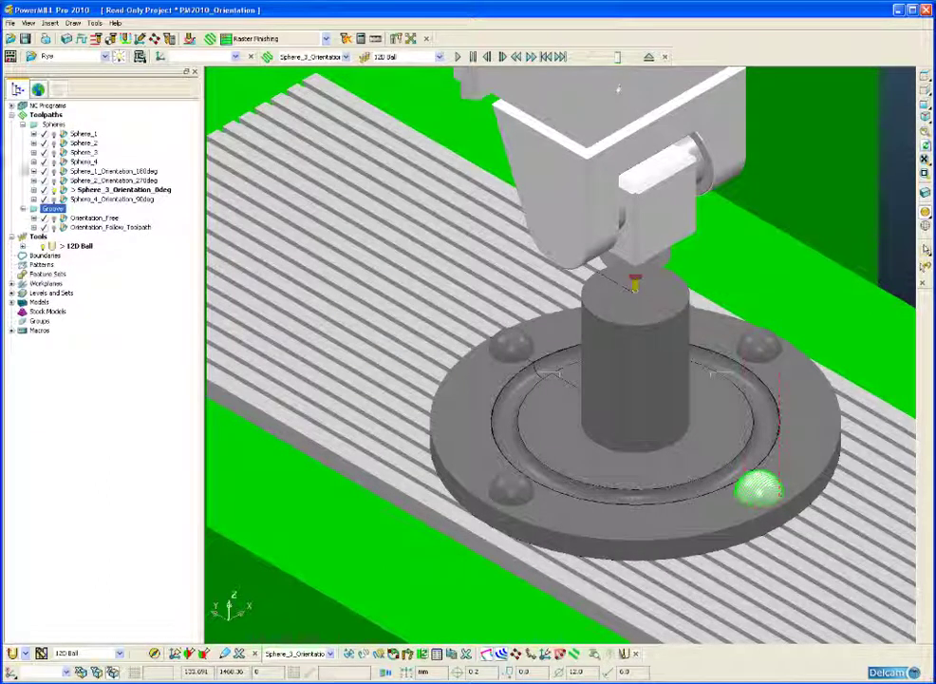
{"action": "left_click", "coordinate": [63, 218]}
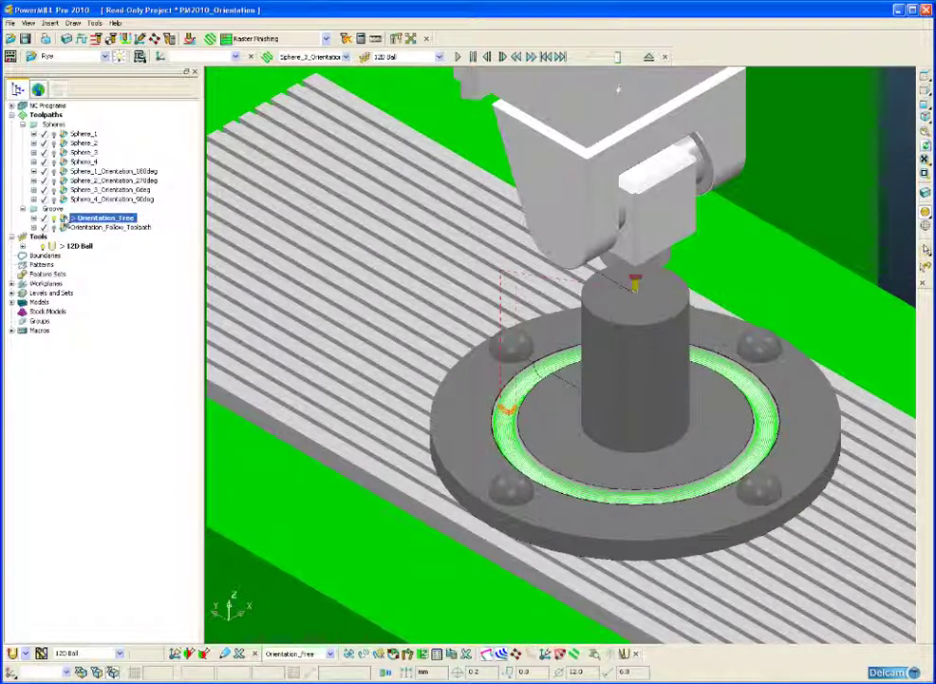
{"action": "scroll", "coordinate": [465, 366], "scroll_direction": "up", "scroll_amount": 5}
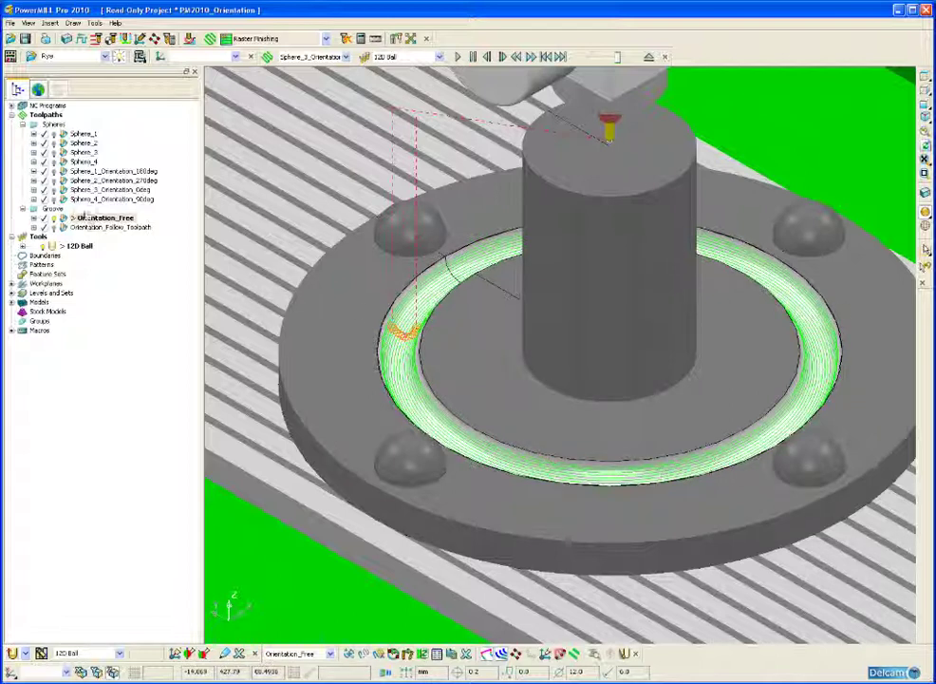
Step: Simulate Orientation_Free from its start, watch the head move around the cylinder, and pause partway along the groove
{"action": "right_click", "coordinate": [82, 221]}
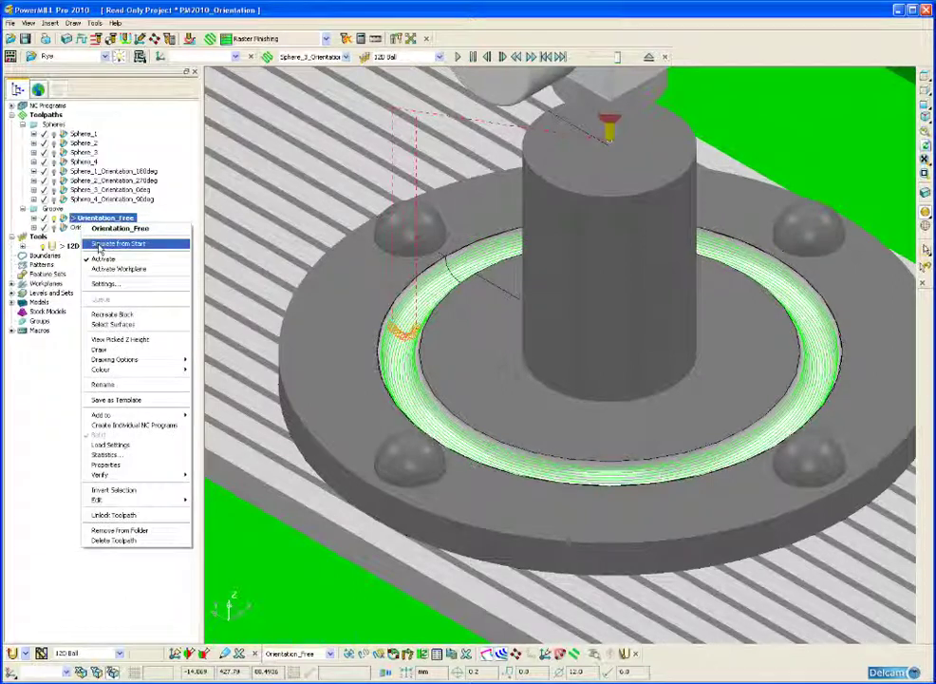
{"action": "left_click", "coordinate": [181, 242]}
{"action": "scroll", "coordinate": [495, 304], "scroll_direction": "down", "scroll_amount": 5}
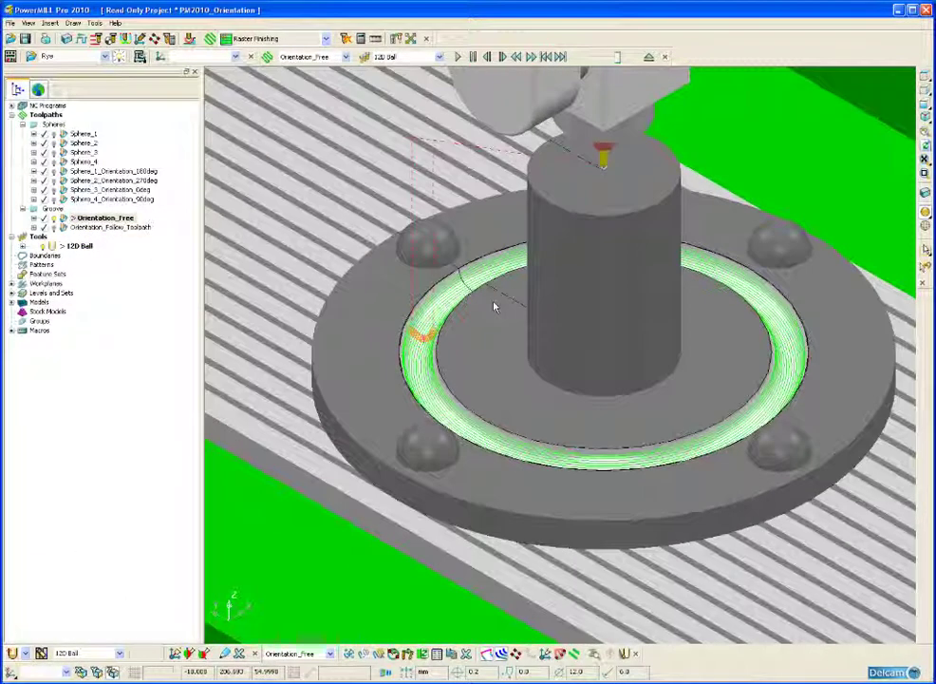
{"action": "middle_click_drag", "start_coordinate": [535, 410], "coordinate": [533, 236]}
{"action": "middle_click_drag", "start_coordinate": [645, 418], "coordinate": [622, 380]}
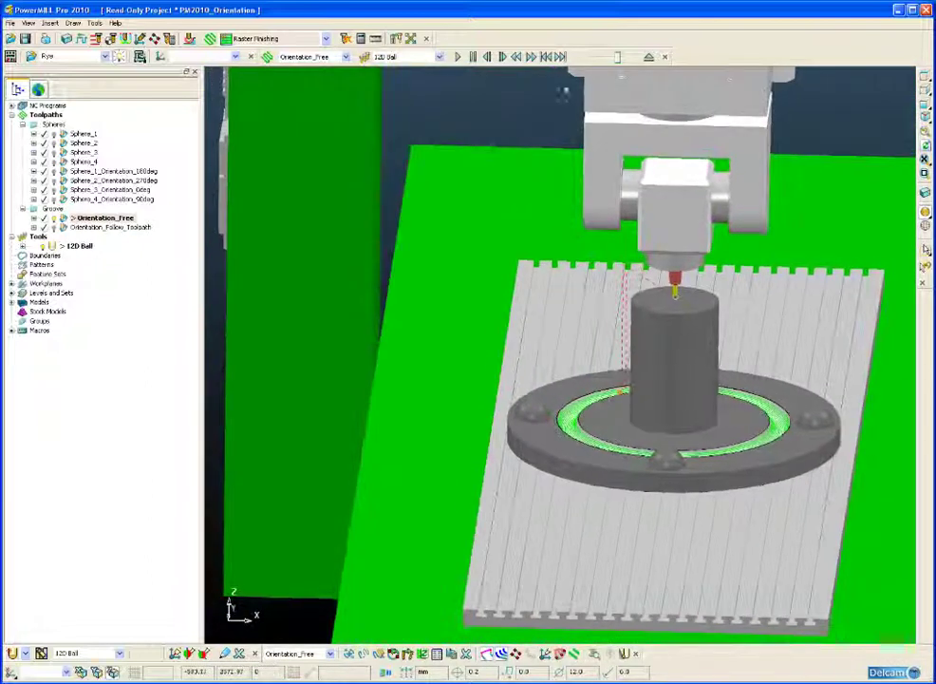
{"action": "left_click", "coordinate": [456, 57]}
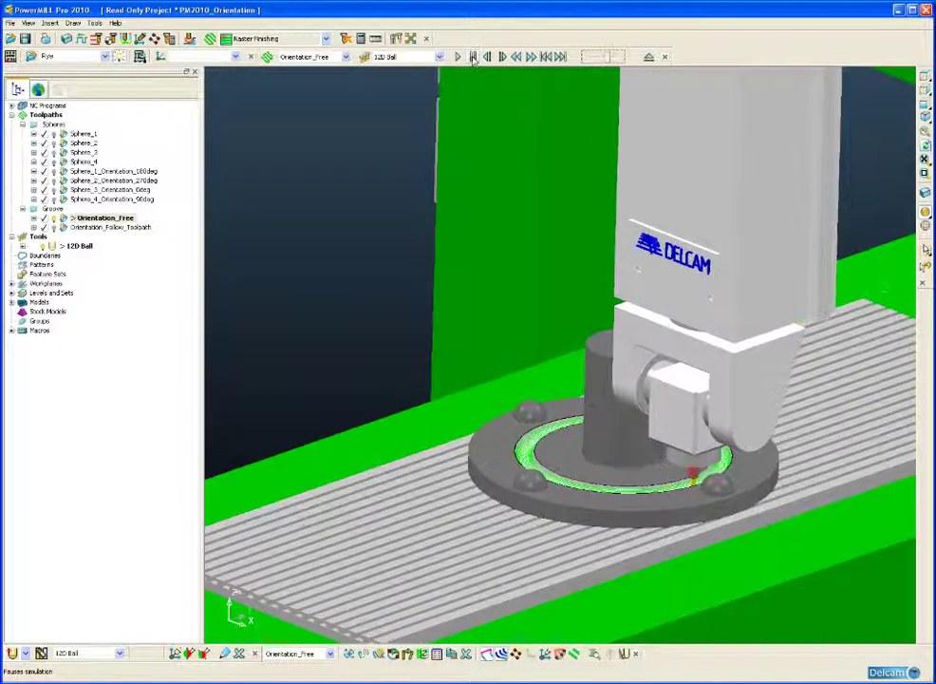
{"action": "left_click", "coordinate": [472, 57]}
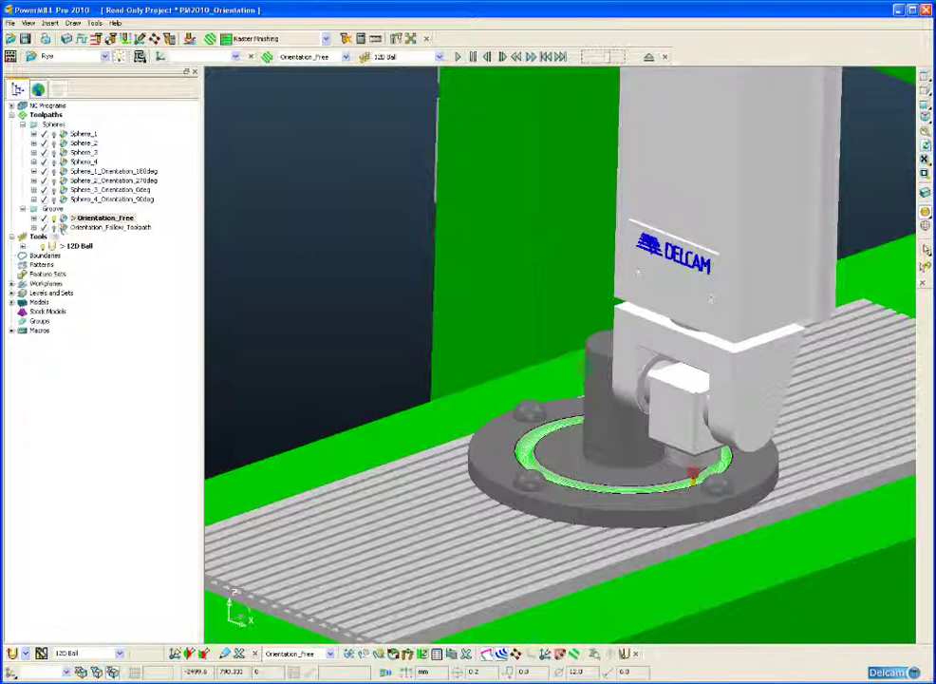
Step: Activate the Orientation_Follow_Toolpath toolpath and open its settings
{"action": "double_click", "coordinate": [64, 228]}
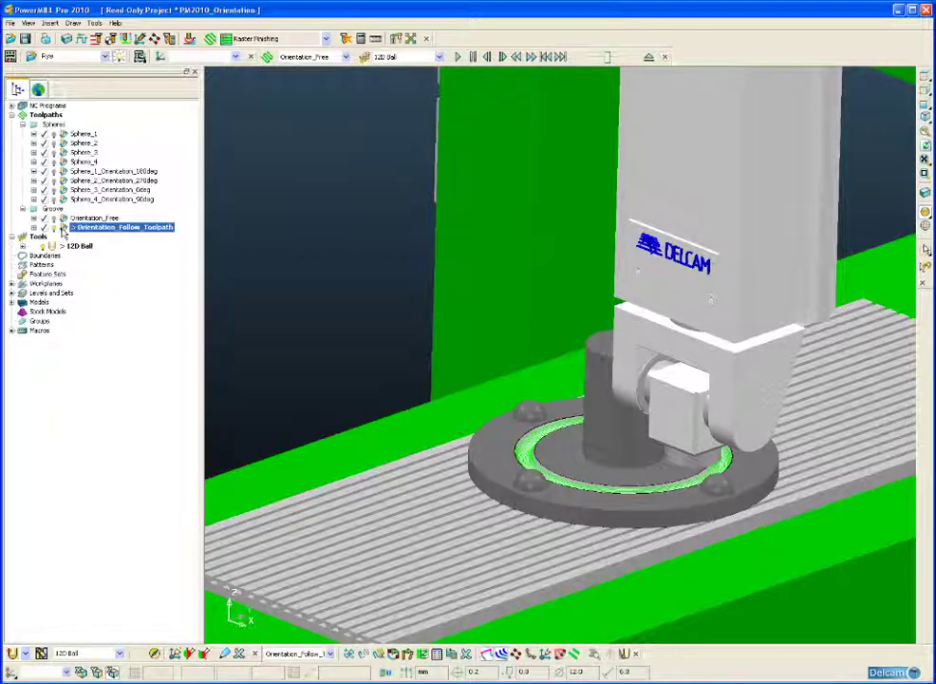
{"action": "right_click", "coordinate": [62, 227]}
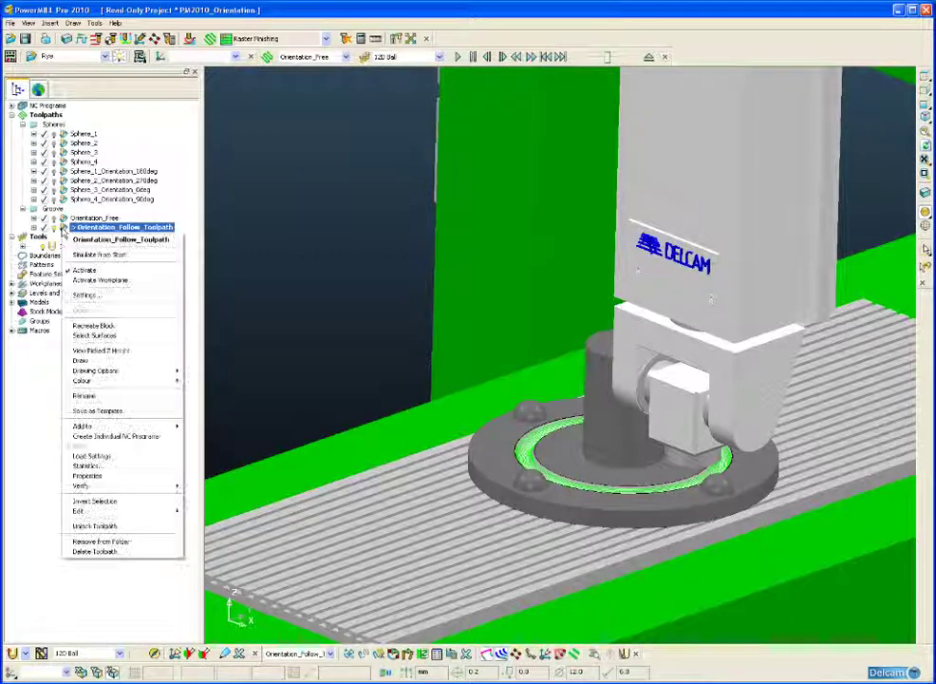
{"action": "left_click", "coordinate": [86, 296]}
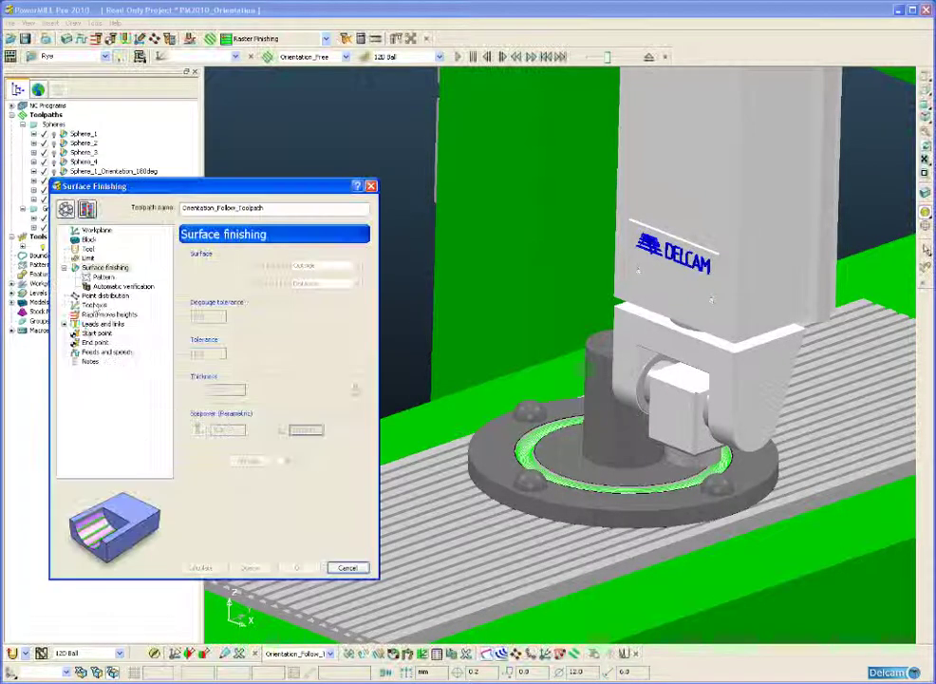
Step: Review the orientation vector type and offset angle in the toolpath's tool axis definition, and accept them as they are
{"action": "left_click", "coordinate": [90, 304]}
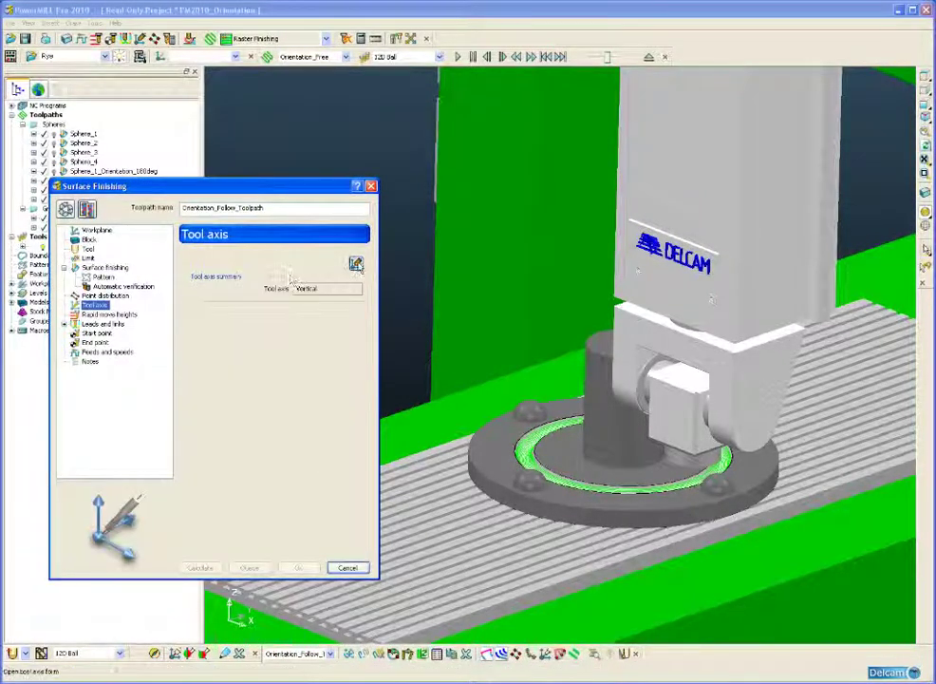
{"action": "left_click", "coordinate": [356, 263]}
{"action": "left_click", "coordinate": [405, 186]}
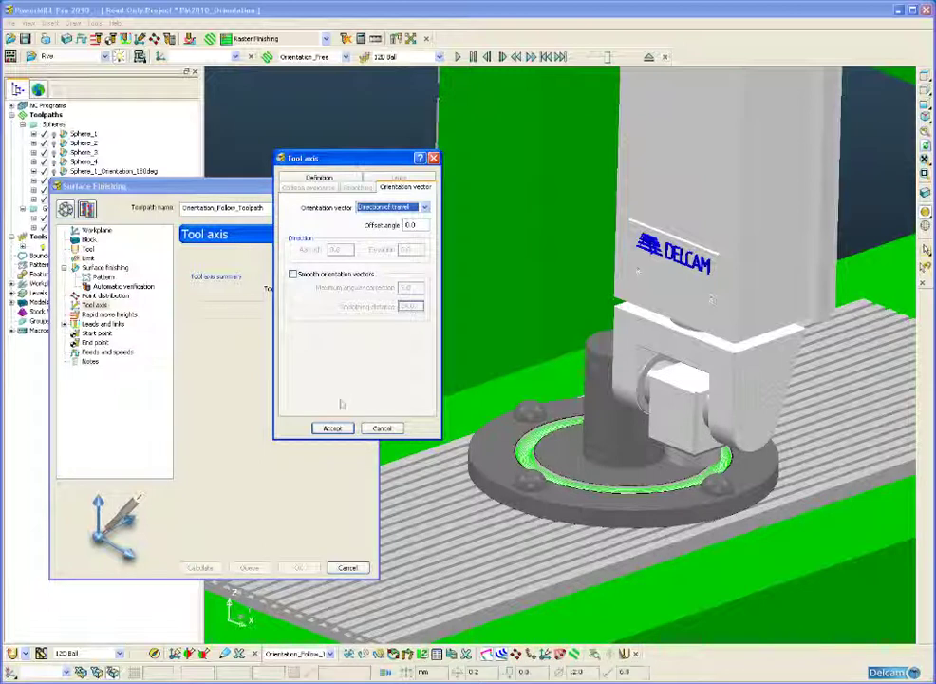
{"action": "left_click", "coordinate": [331, 428]}
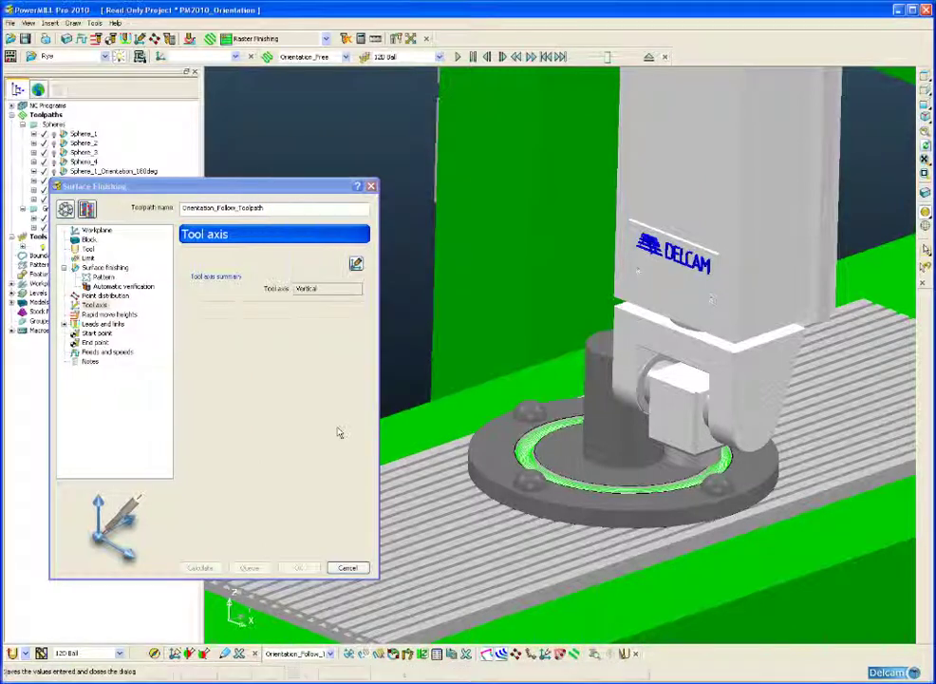
Step: Draw the toolpath's orientation vectors, rewind the simulation, and examine the vectors along the groove from above with the machine hidden
{"action": "left_click", "coordinate": [528, 655]}
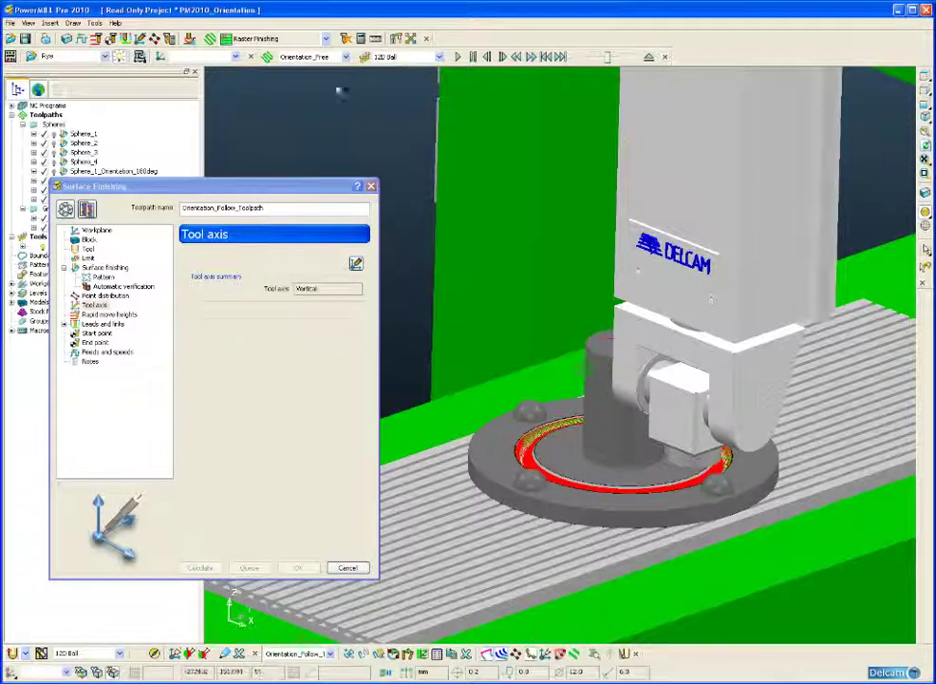
{"action": "left_click", "coordinate": [548, 57]}
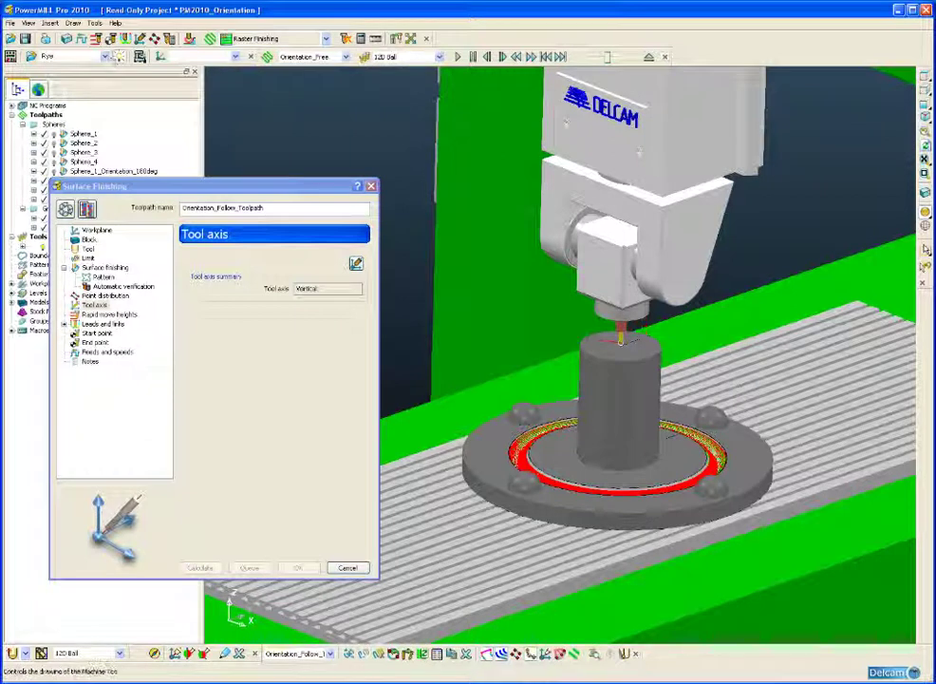
{"action": "left_click", "coordinate": [120, 57]}
{"action": "mouse_move", "coordinate": [679, 334]}
{"action": "middle_mouse_down"}
{"action": "mouse_move", "coordinate": [575, 457]}
{"action": "mouse_move", "coordinate": [608, 359]}
{"action": "mouse_move", "coordinate": [618, 391]}
{"action": "middle_mouse_up"}
{"action": "left_click", "coordinate": [924, 76]}
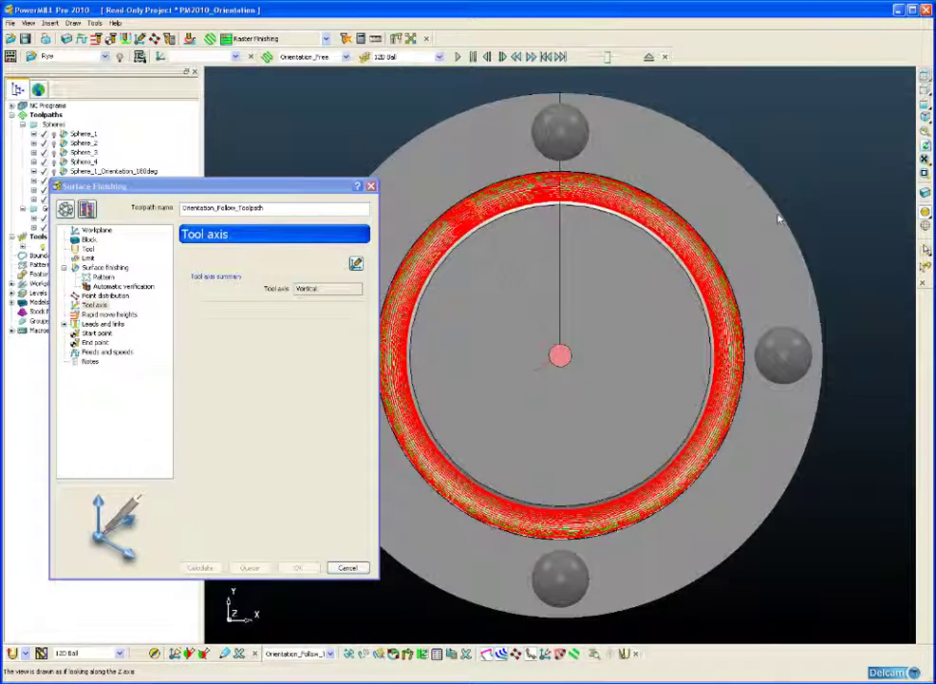
{"action": "scroll", "coordinate": [722, 242], "scroll_direction": "up", "scroll_amount": 5}
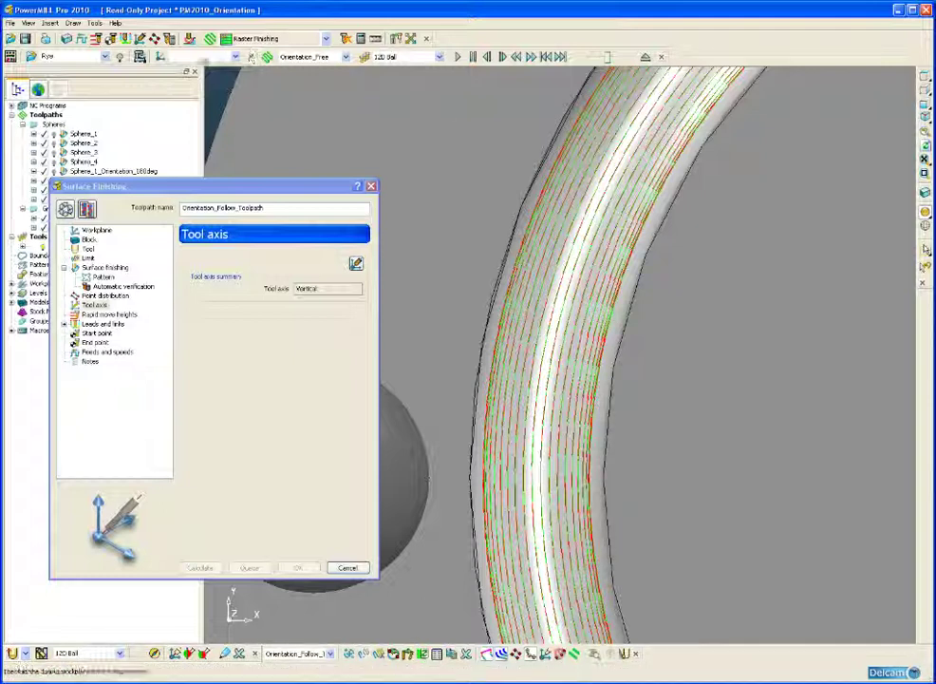
Step: Show the machine again around the part and close the toolpath settings without changes
{"action": "left_click", "coordinate": [120, 59]}
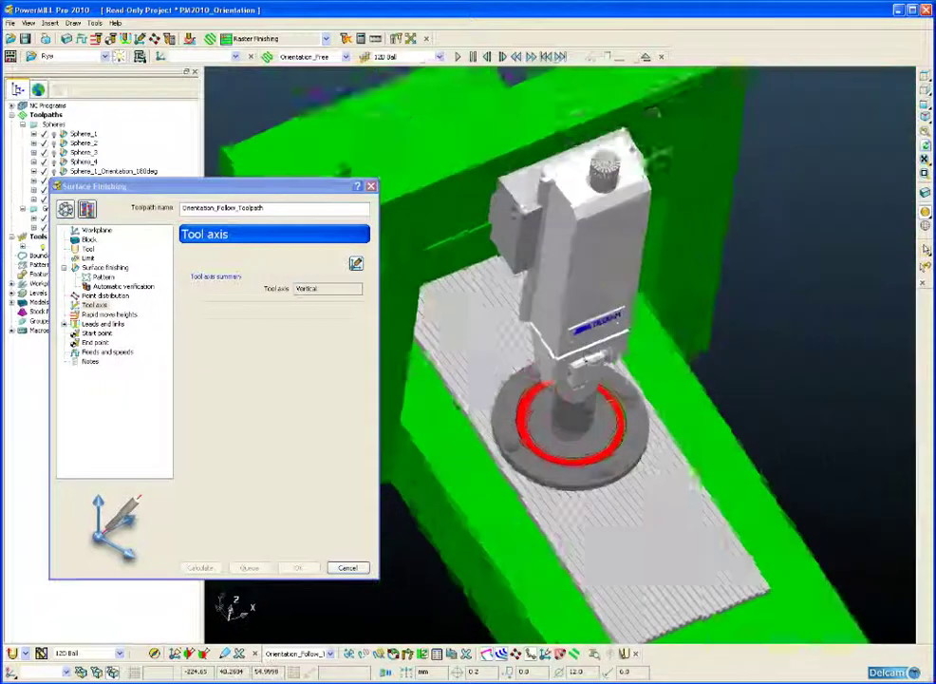
{"action": "scroll", "coordinate": [605, 457], "scroll_direction": "up", "scroll_amount": 4}
{"action": "middle_click_drag", "start_coordinate": [605, 458], "coordinate": [624, 296], "text": "shift"}
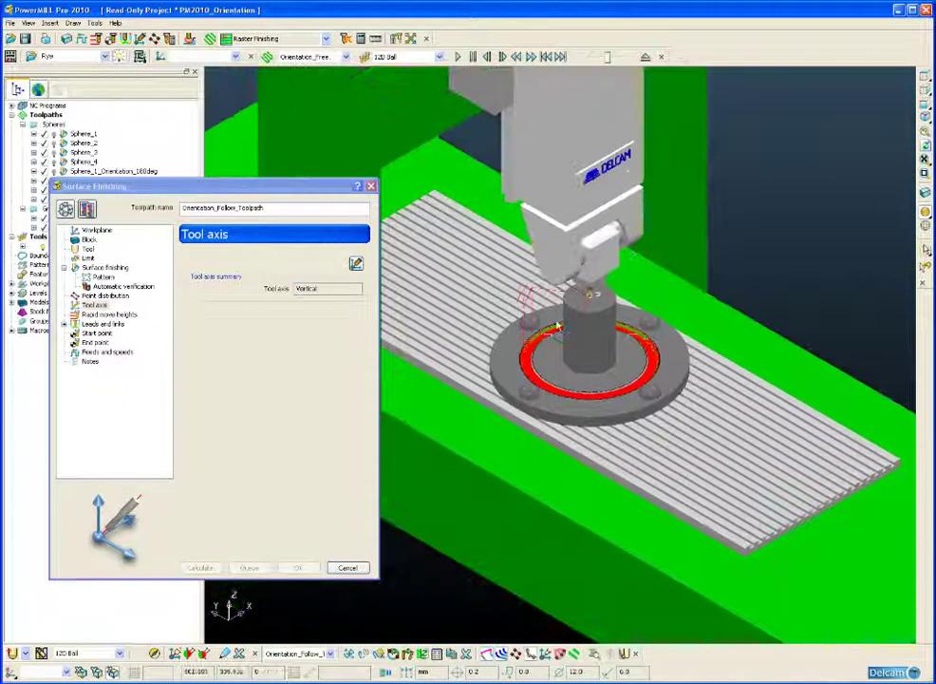
{"action": "scroll", "coordinate": [625, 295], "scroll_direction": "up", "scroll_amount": 2}
{"action": "left_click", "coordinate": [348, 566]}
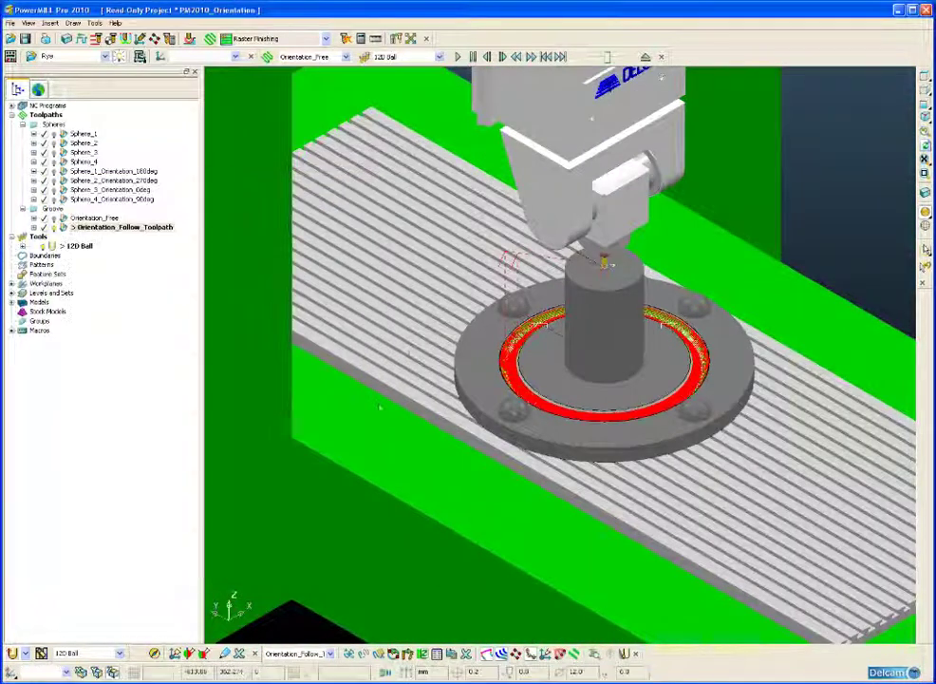
Step: Hide the orientation vectors and simulate Orientation_Follow_Toolpath from its start, watching the head rotate around the cylinder
{"action": "left_click", "coordinate": [533, 653]}
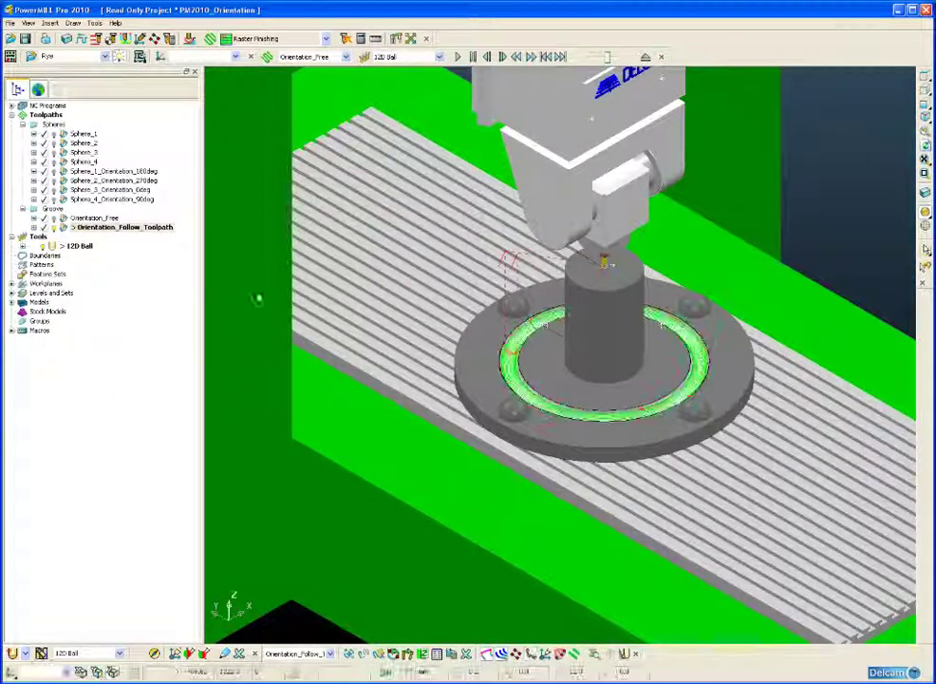
{"action": "right_click", "coordinate": [115, 227]}
{"action": "left_click", "coordinate": [143, 252]}
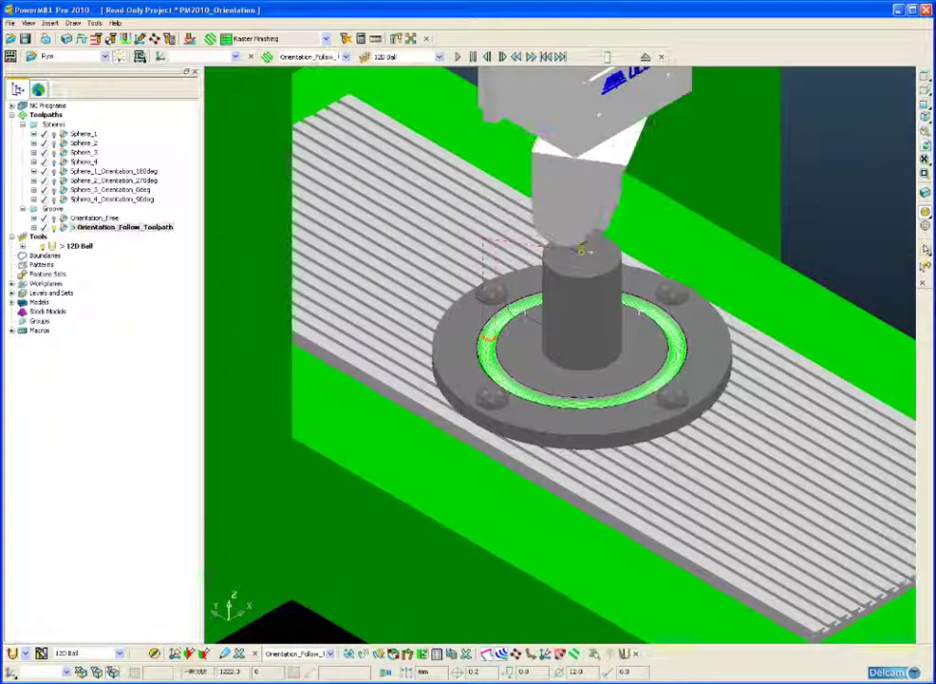
{"action": "left_click", "coordinate": [459, 58]}
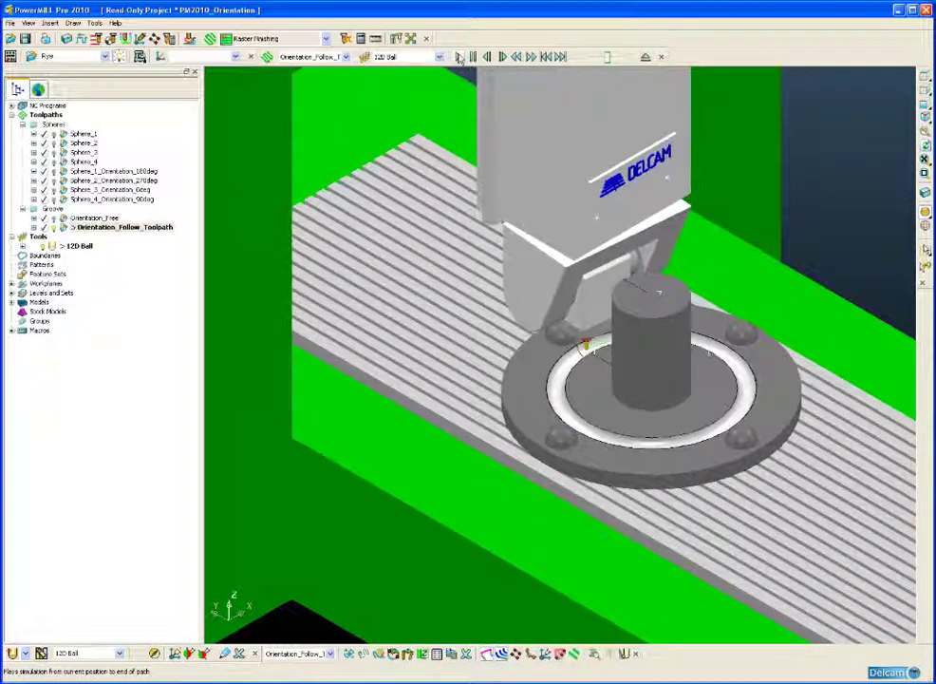
{"action": "left_click", "coordinate": [459, 57]}
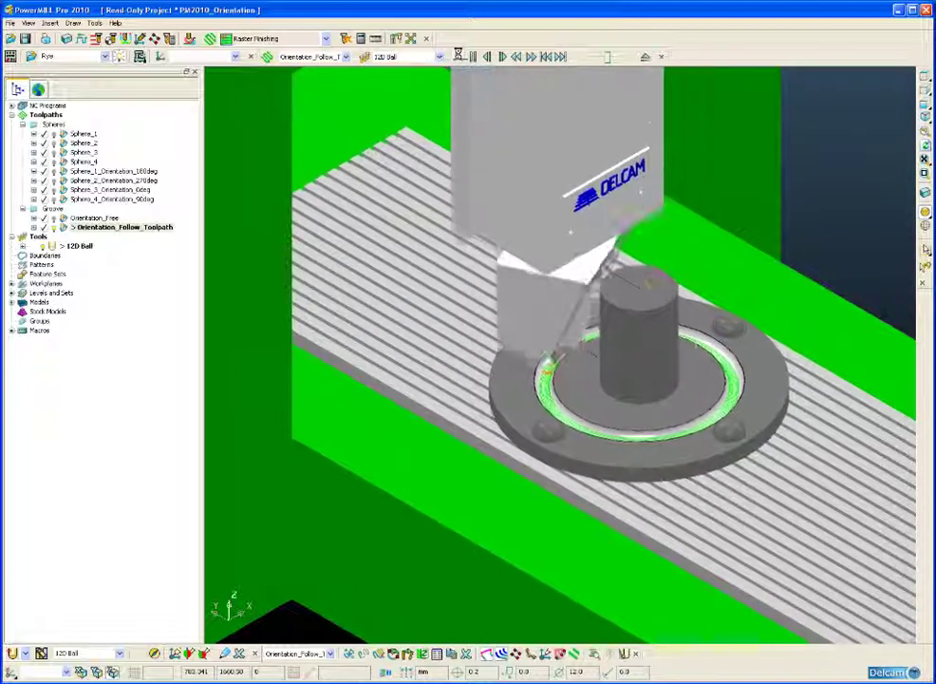
{"action": "left_click", "coordinate": [39, 90]}
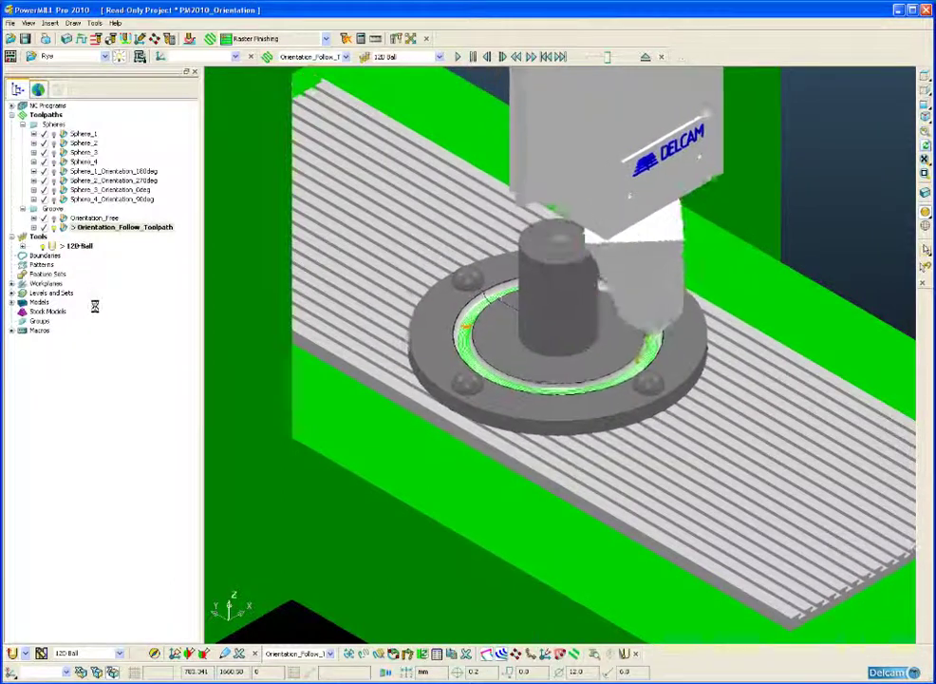